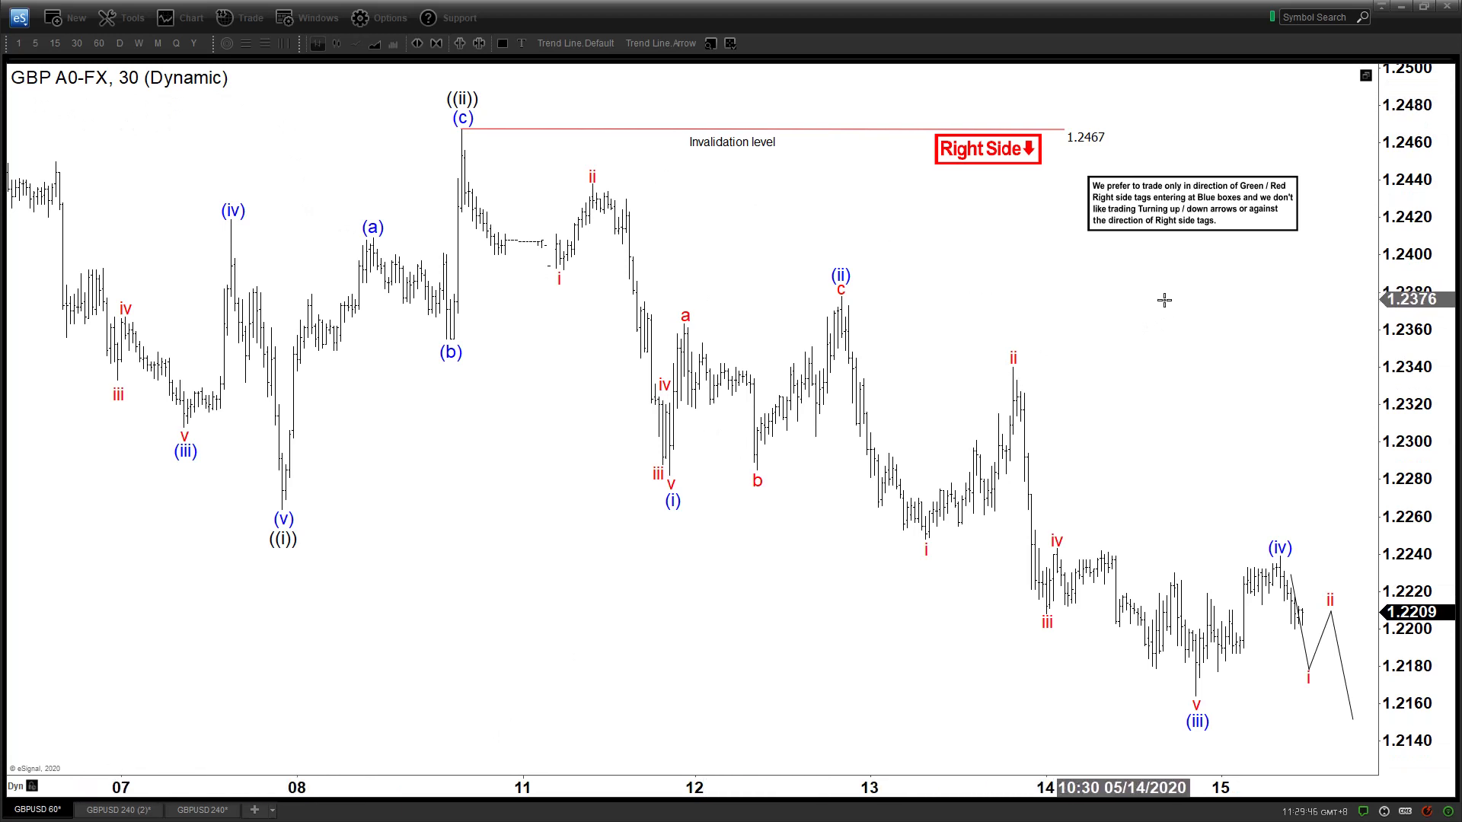
# Step: Shift the projected wave line onto the newest bars and delete the short stray line
pyautogui.moveTo(1162, 298); pyautogui.dragTo(1115, 303)
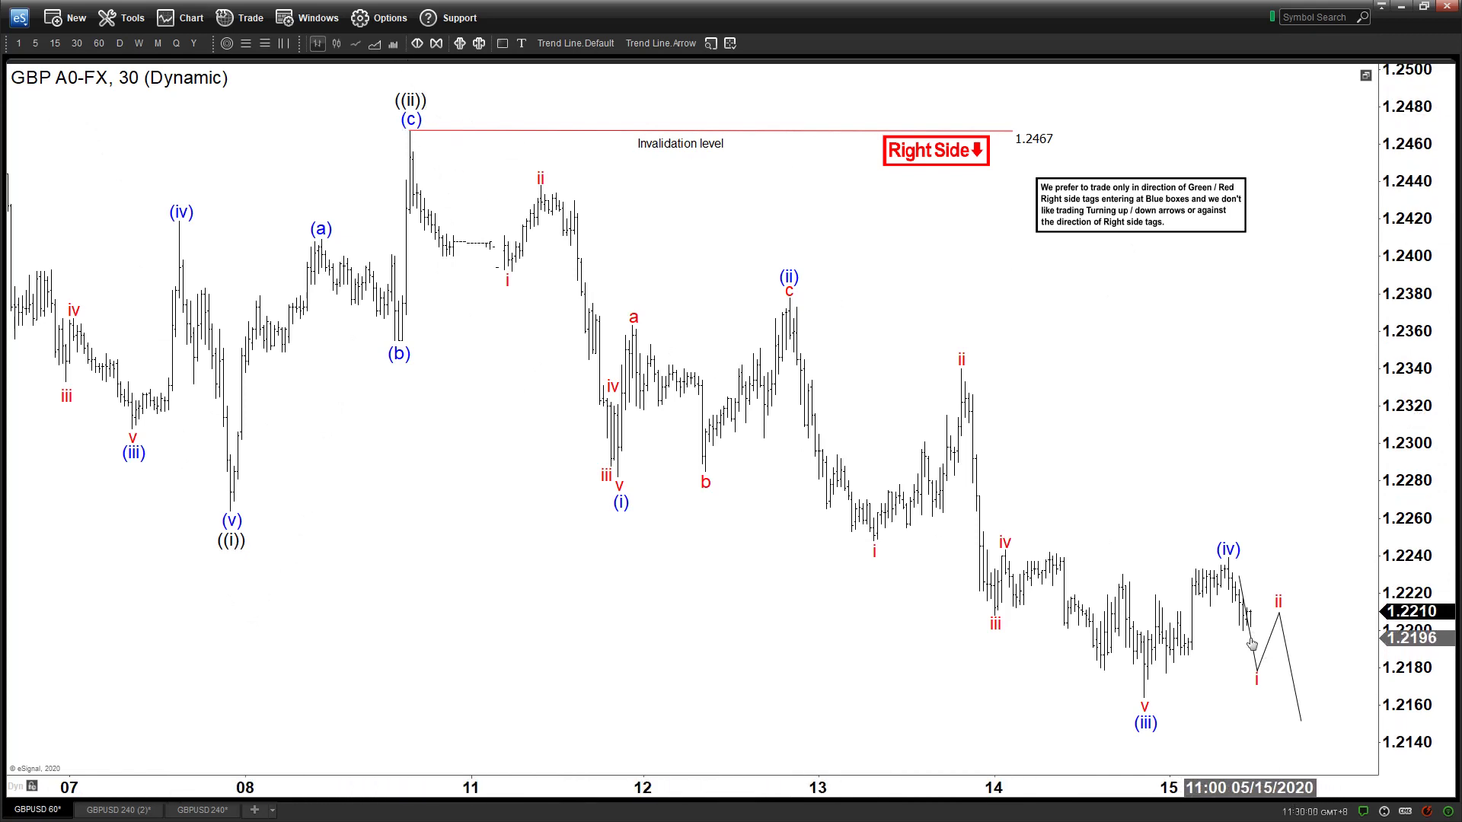
pyautogui.moveTo(1253, 640); pyautogui.dragTo(1268, 661)
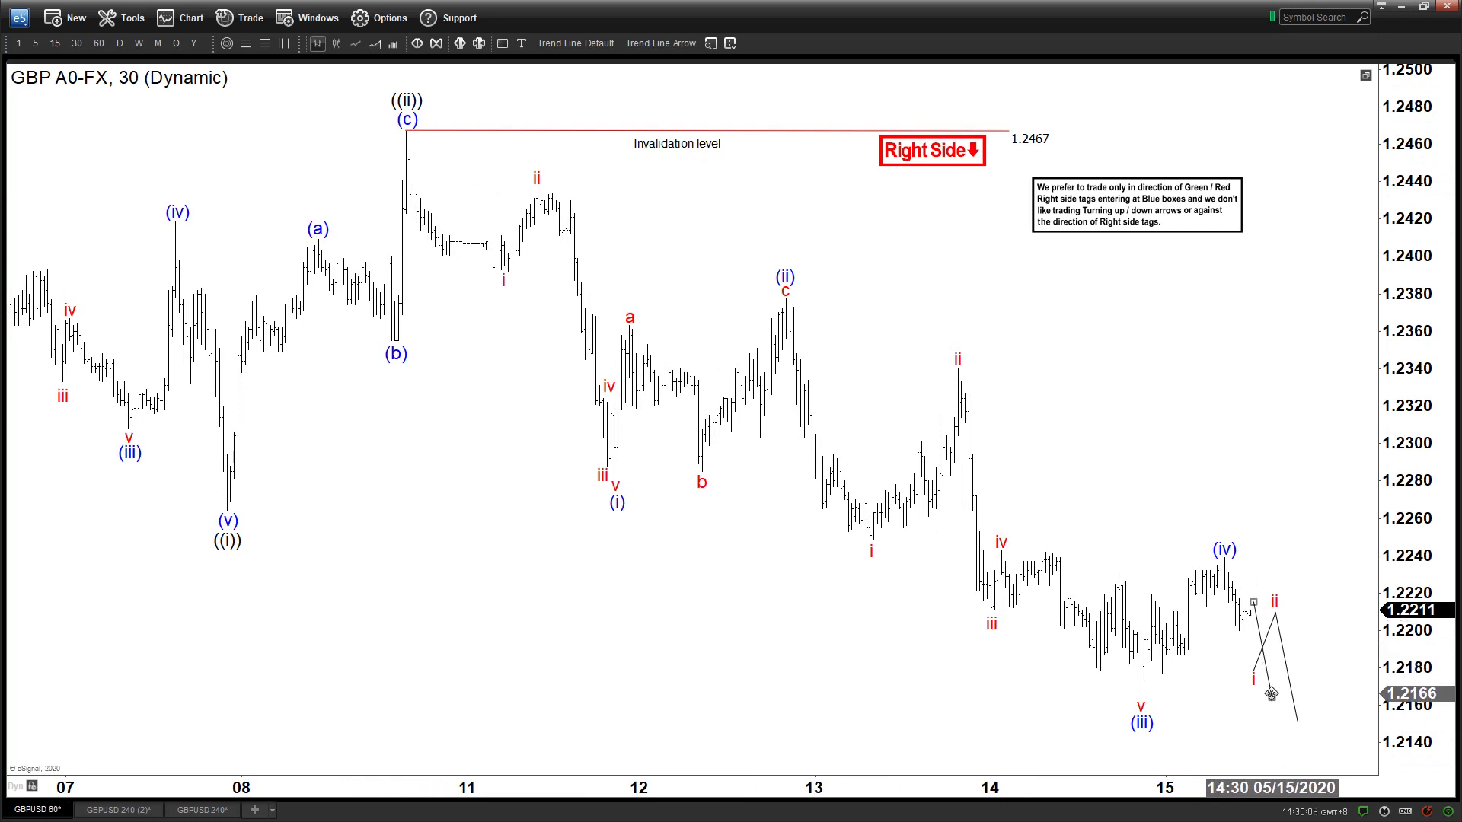
pyautogui.moveTo(1272, 696); pyautogui.dragTo(1261, 655)
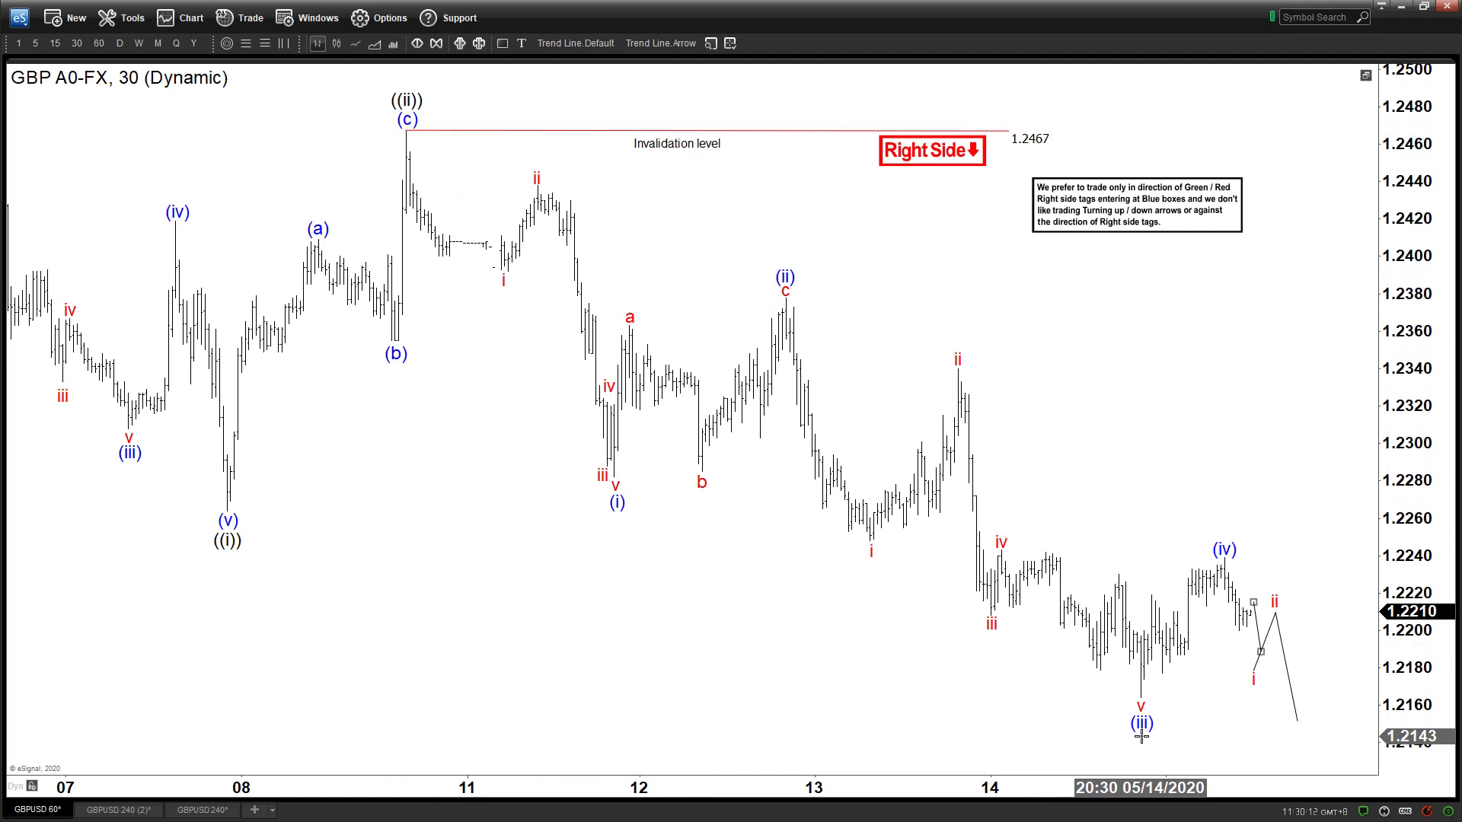
pyautogui.rightClick(1258, 639)
pyautogui.click(1304, 783)
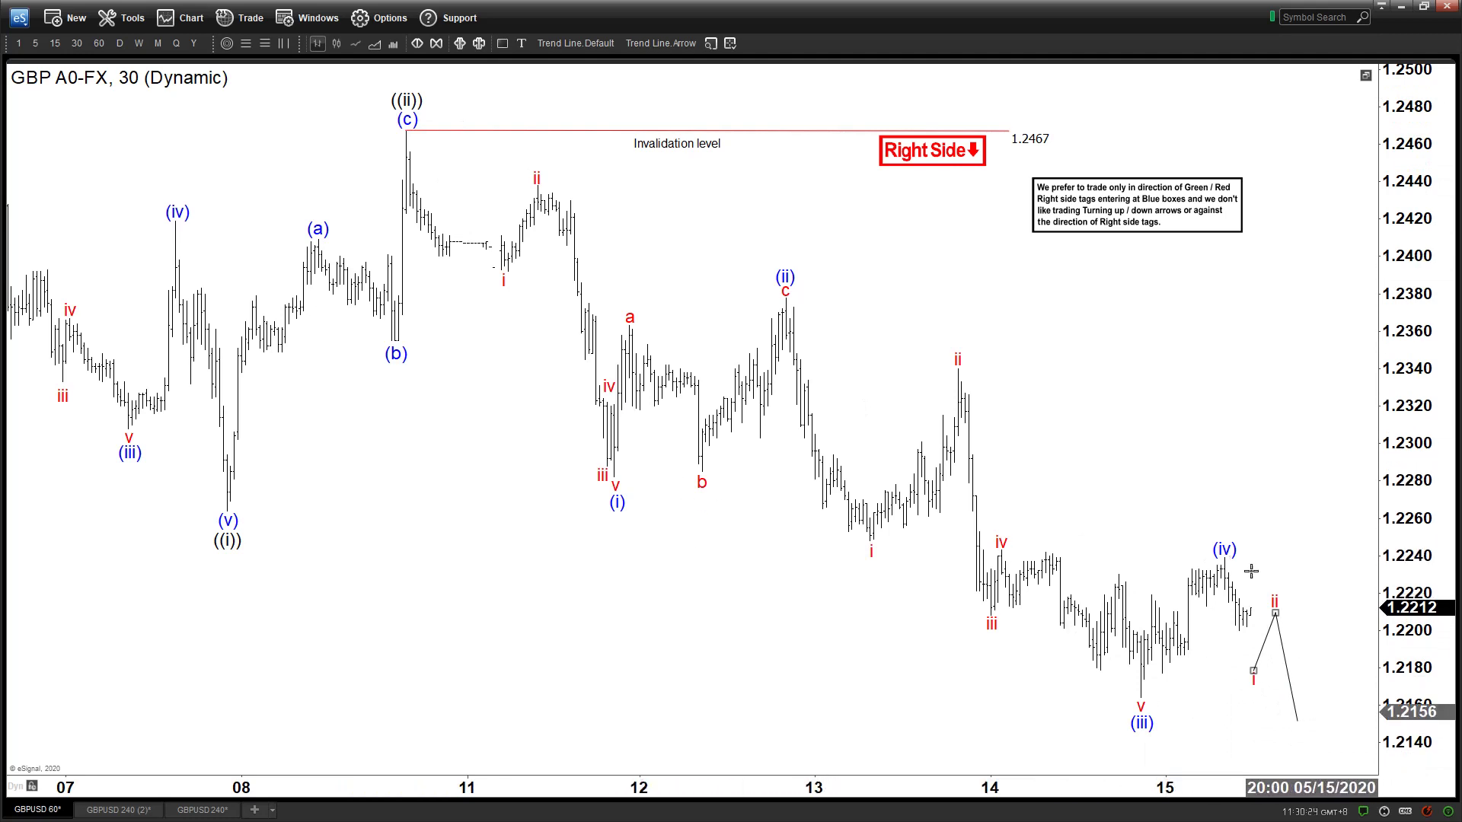
# Step: Raise the red i label to the recent low and realign the forecast line from ii toward 1.2160
pyautogui.scroll(-1, 1211, 418)
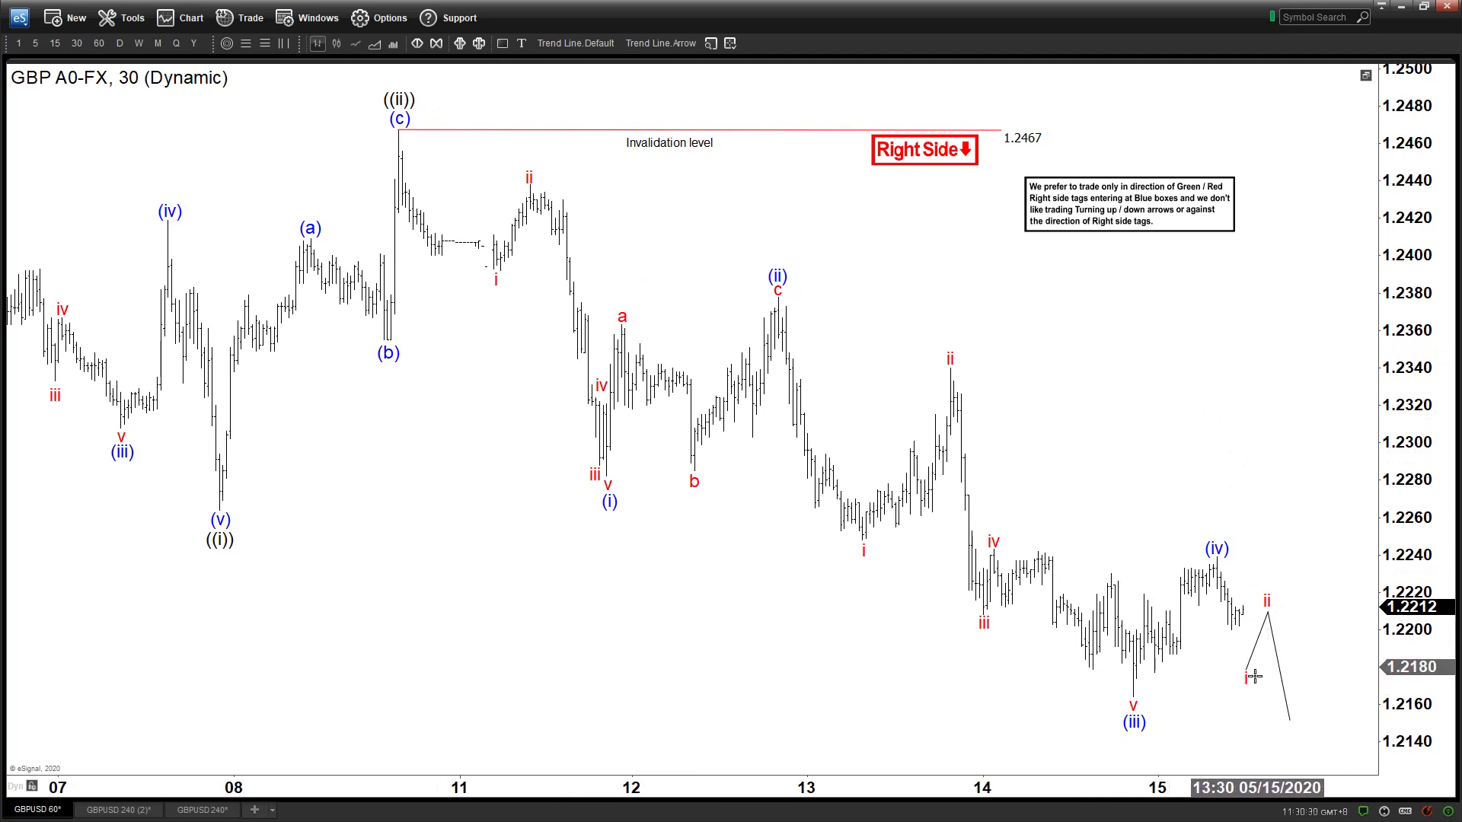
pyautogui.moveTo(1247, 676); pyautogui.dragTo(1235, 632)
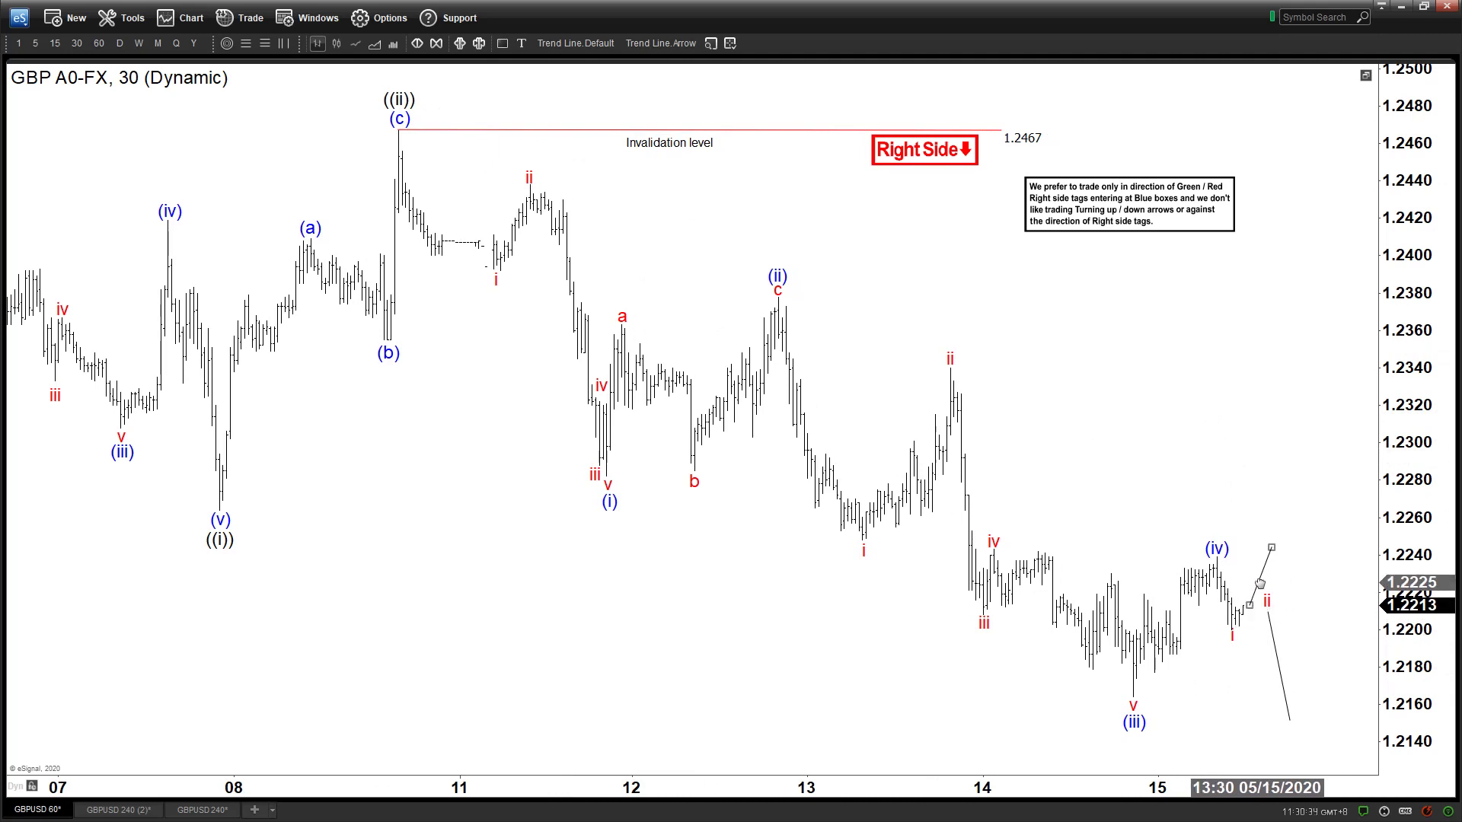
pyautogui.moveTo(1274, 550); pyautogui.dragTo(1259, 579)
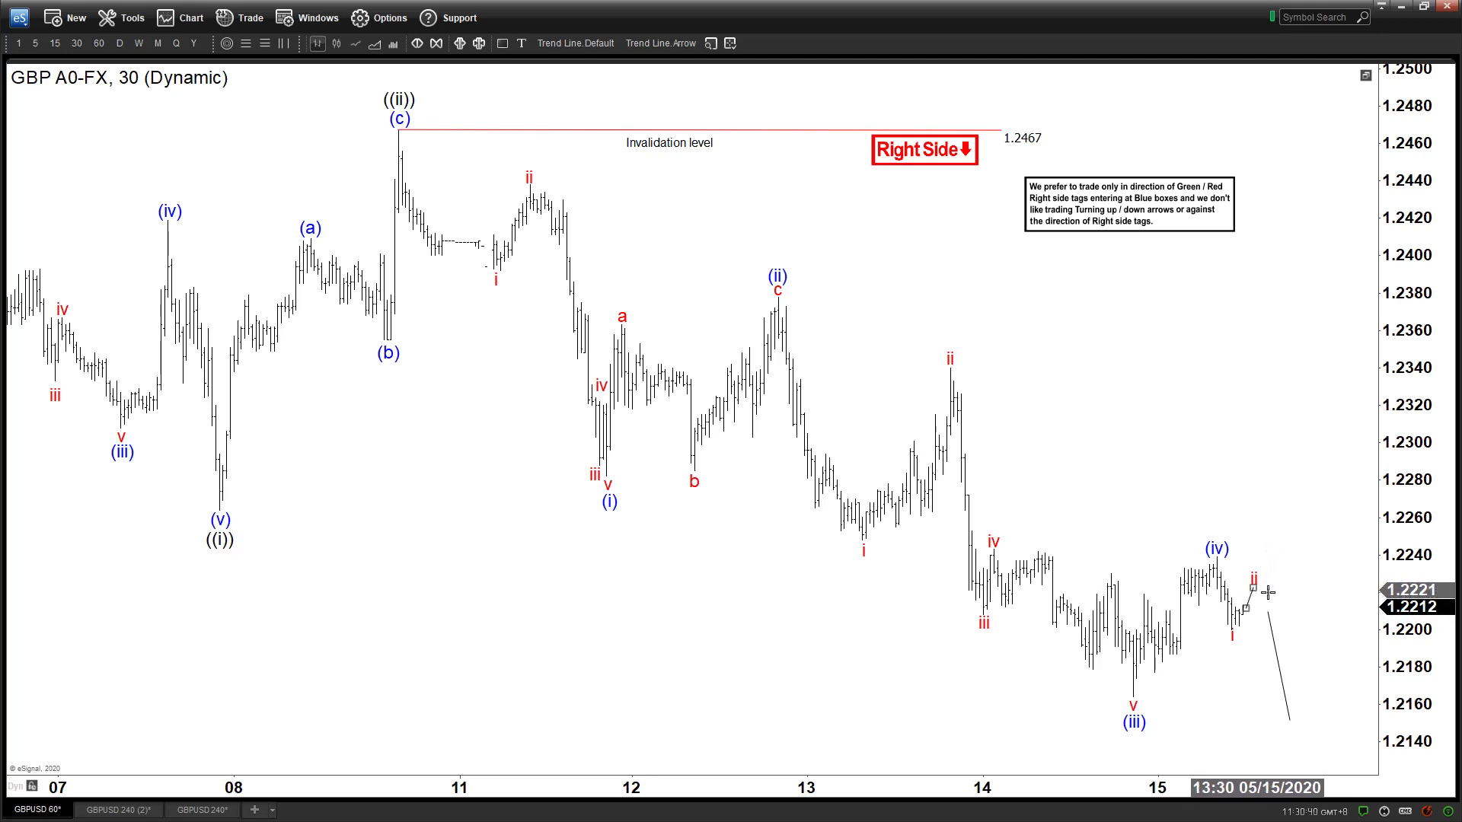
pyautogui.click(1269, 619)
pyautogui.moveTo(1259, 612); pyautogui.dragTo(1257, 607)
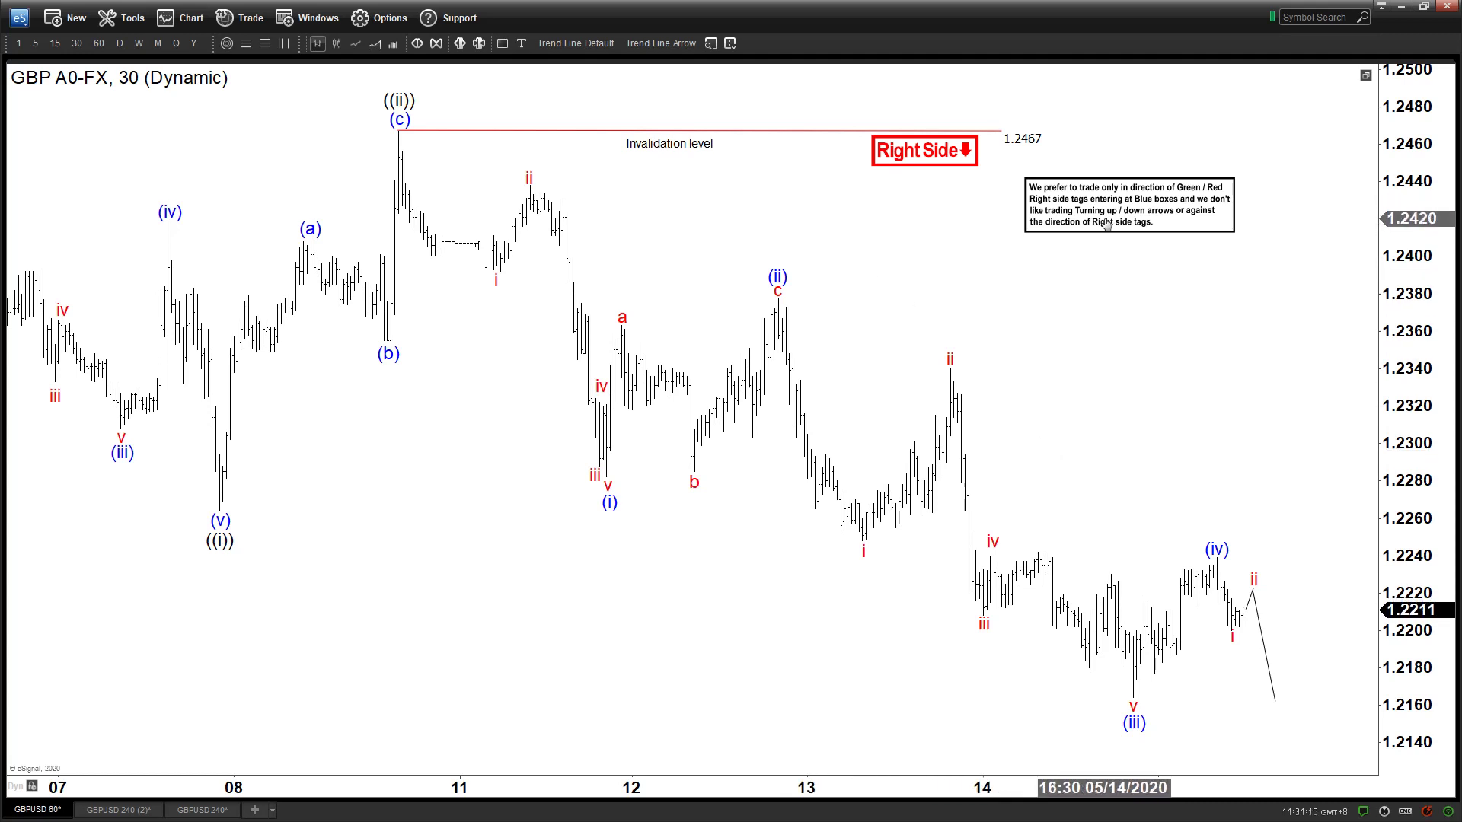
# Step: Move the trading-note box down and right, and nudge the Right Side tag slightly left
pyautogui.moveTo(1119, 224); pyautogui.dragTo(1168, 309)
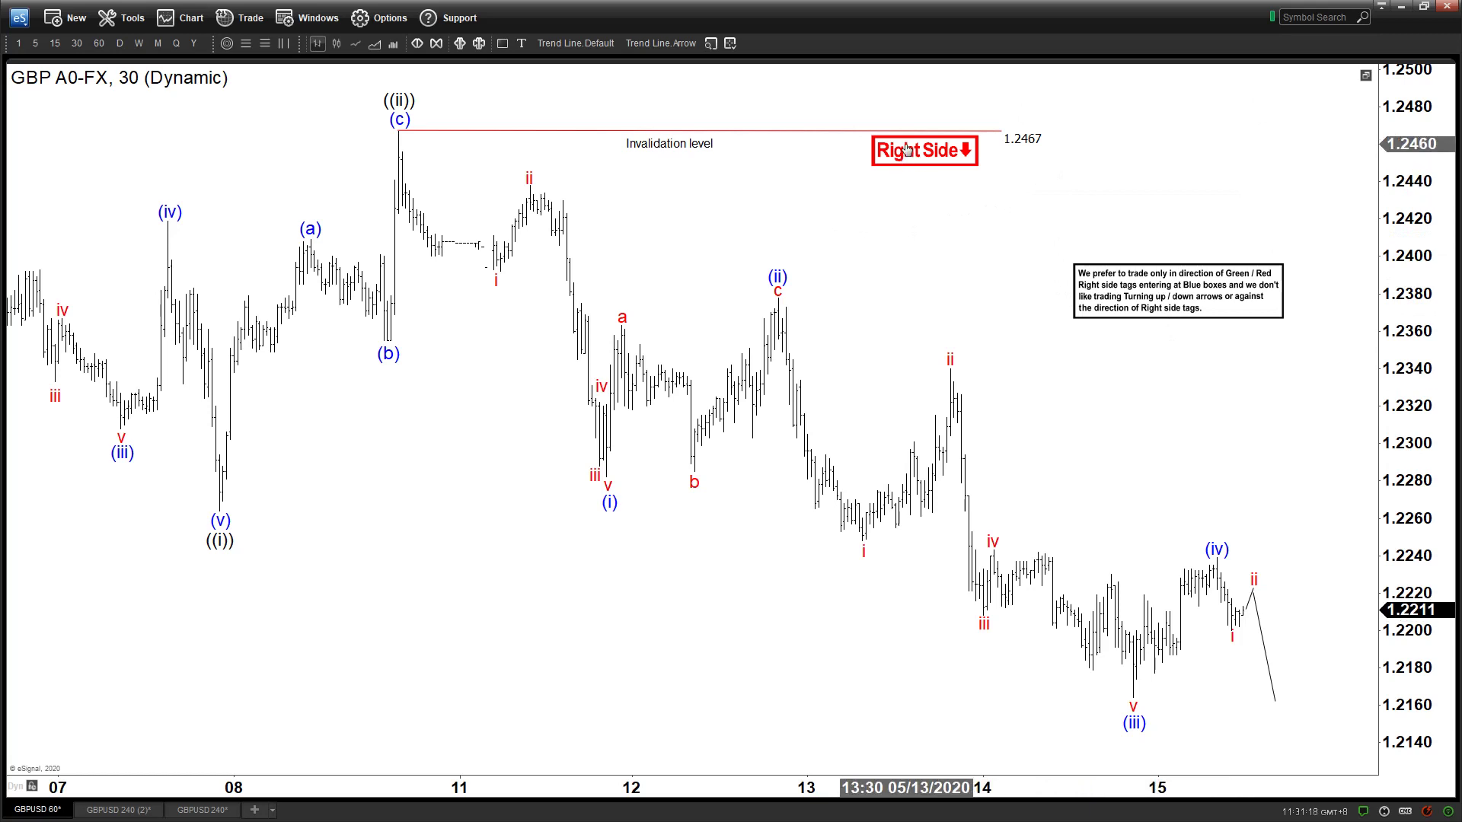
pyautogui.moveTo(906, 148)
pyautogui.mouseDown()
pyautogui.moveTo(869, 147)
pyautogui.moveTo(881, 149)
pyautogui.mouseUp()
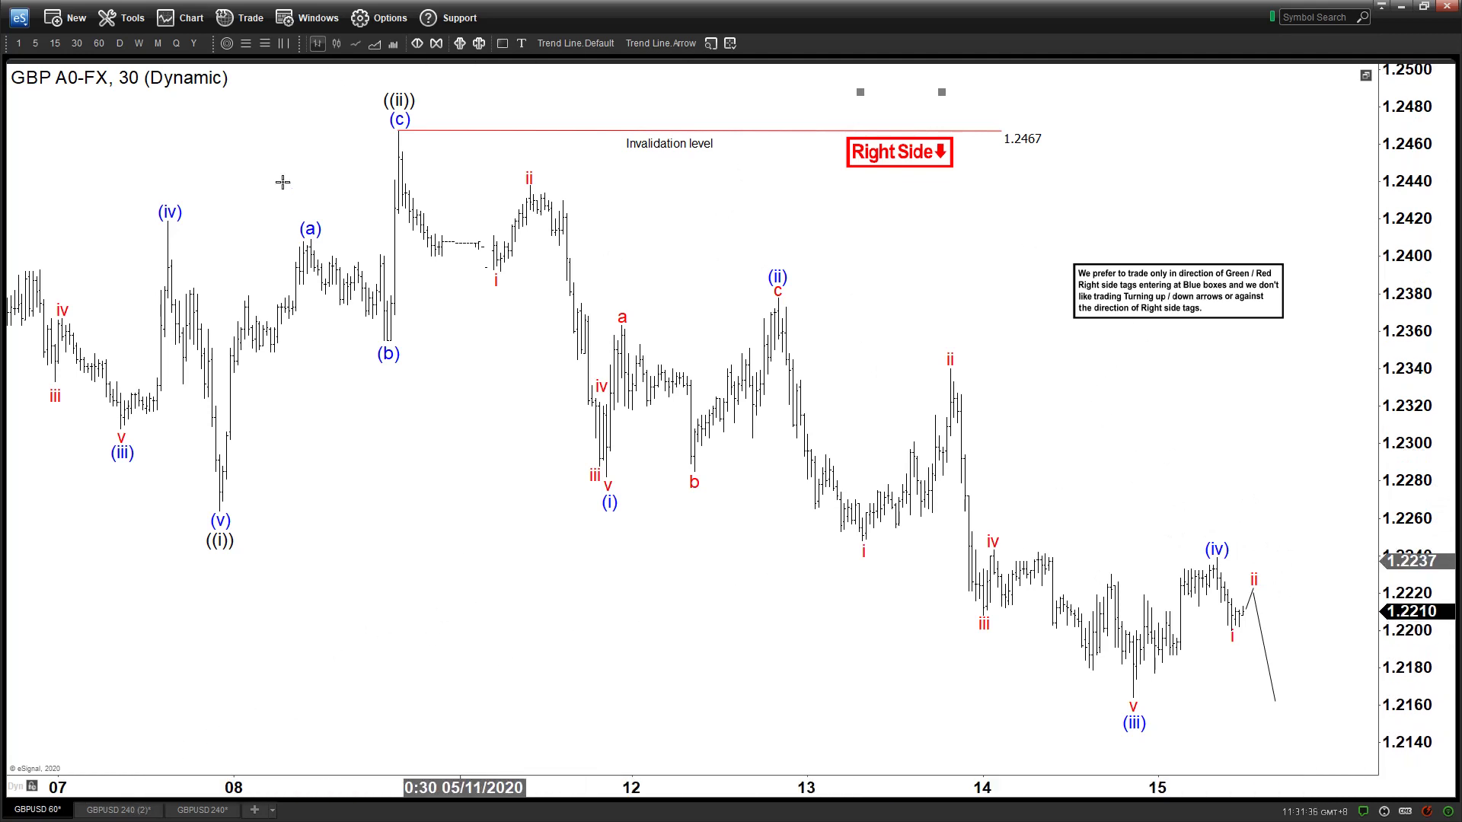
# Step: Show the GBPUSD 240 (2) 8-hour chart after a brief look at the 30-minute chart, then pick the text tool
pyautogui.click(128, 812)
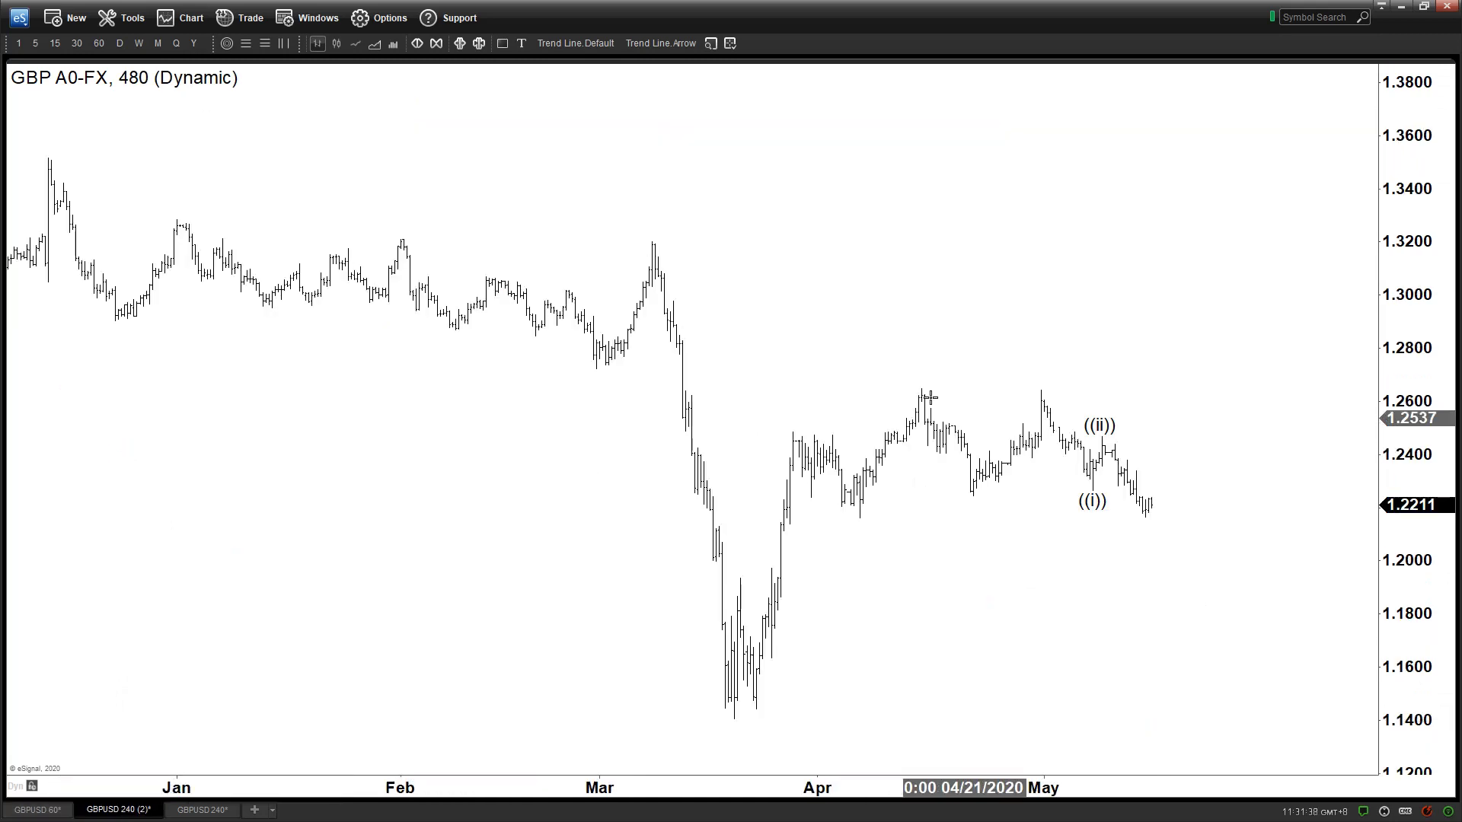
pyautogui.scroll(1, 1056, 535)
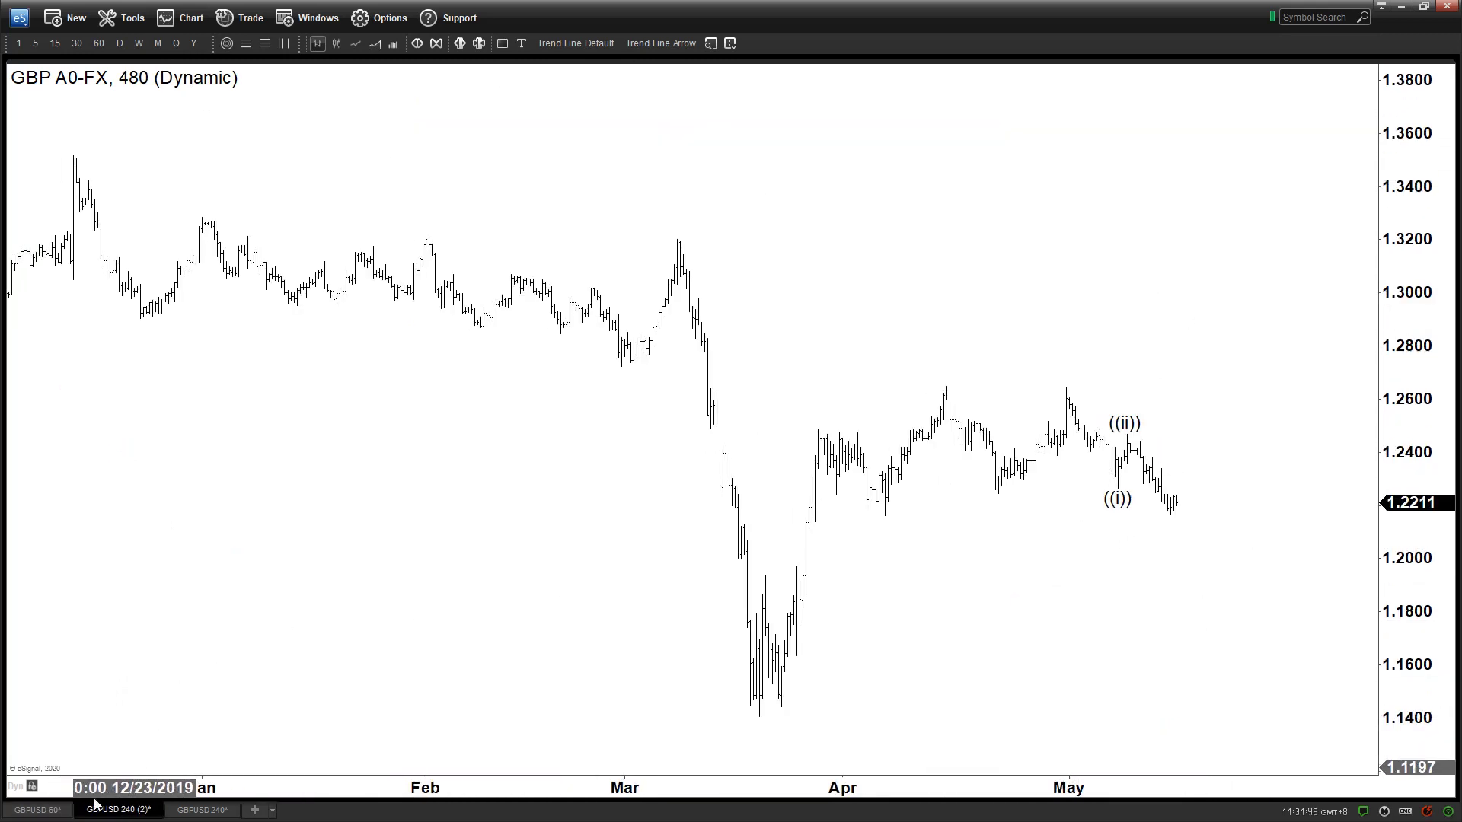
pyautogui.click(59, 812)
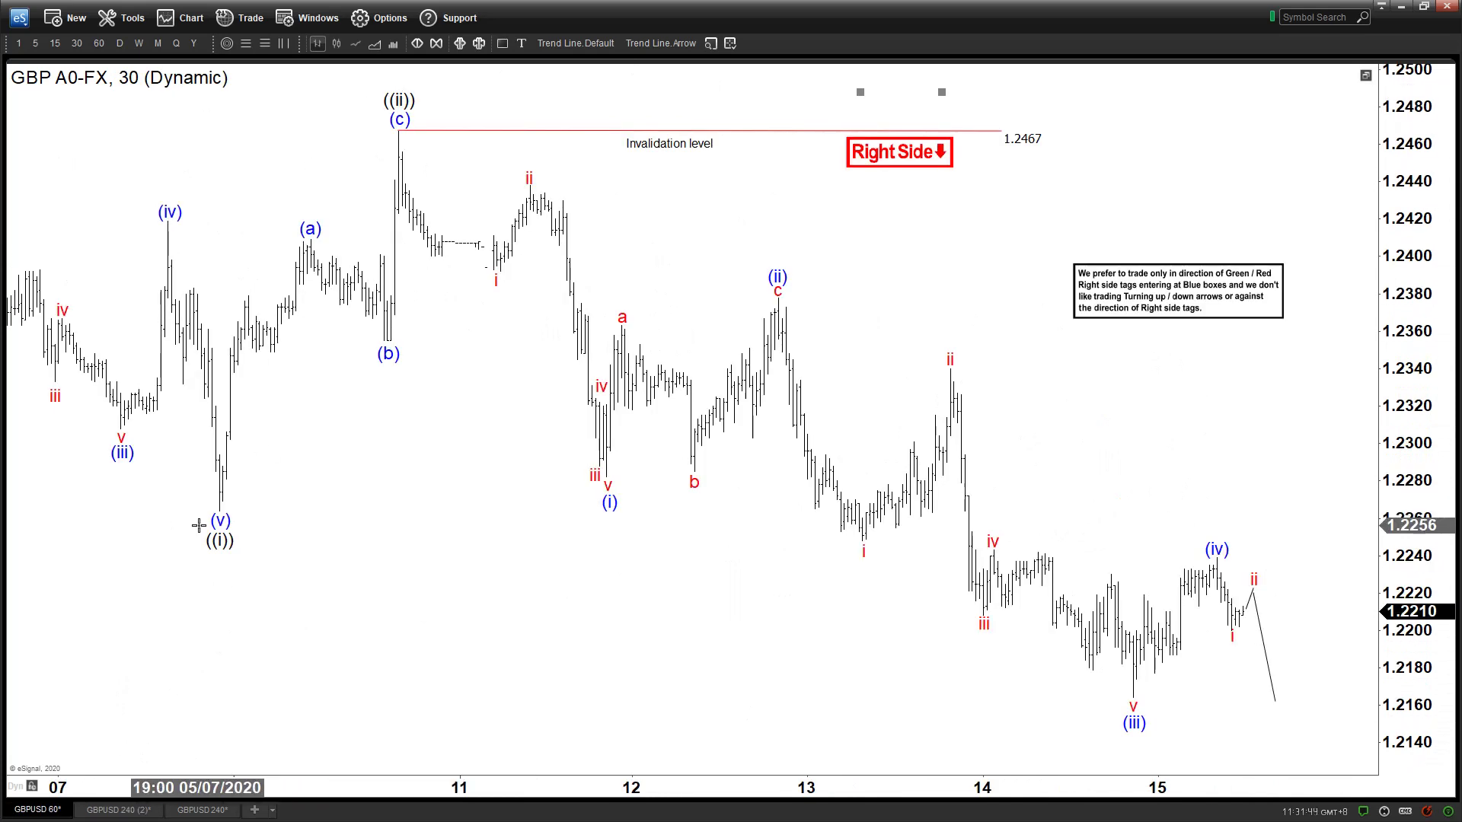
pyautogui.click(118, 811)
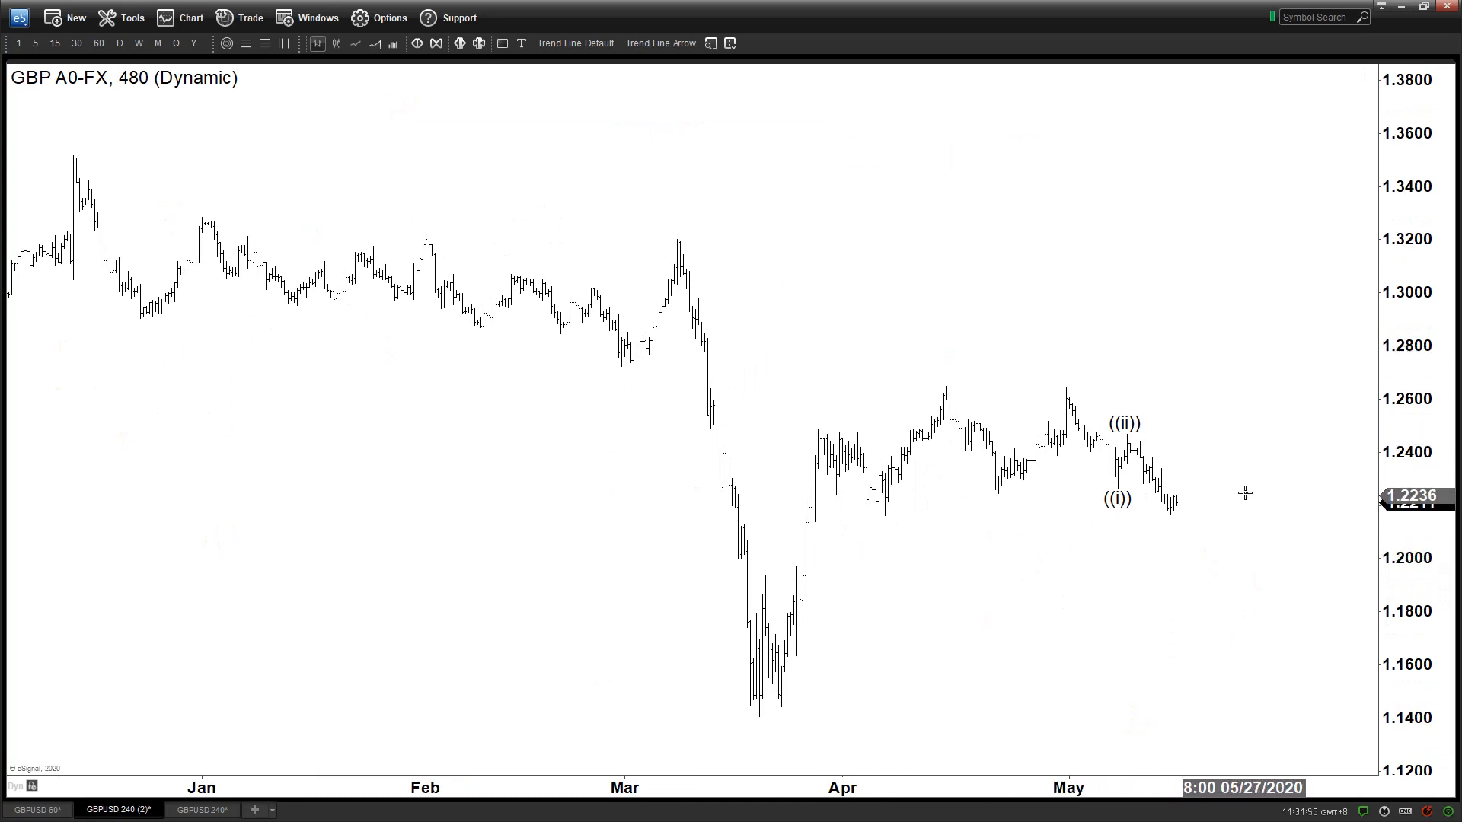
pyautogui.click(661, 43)
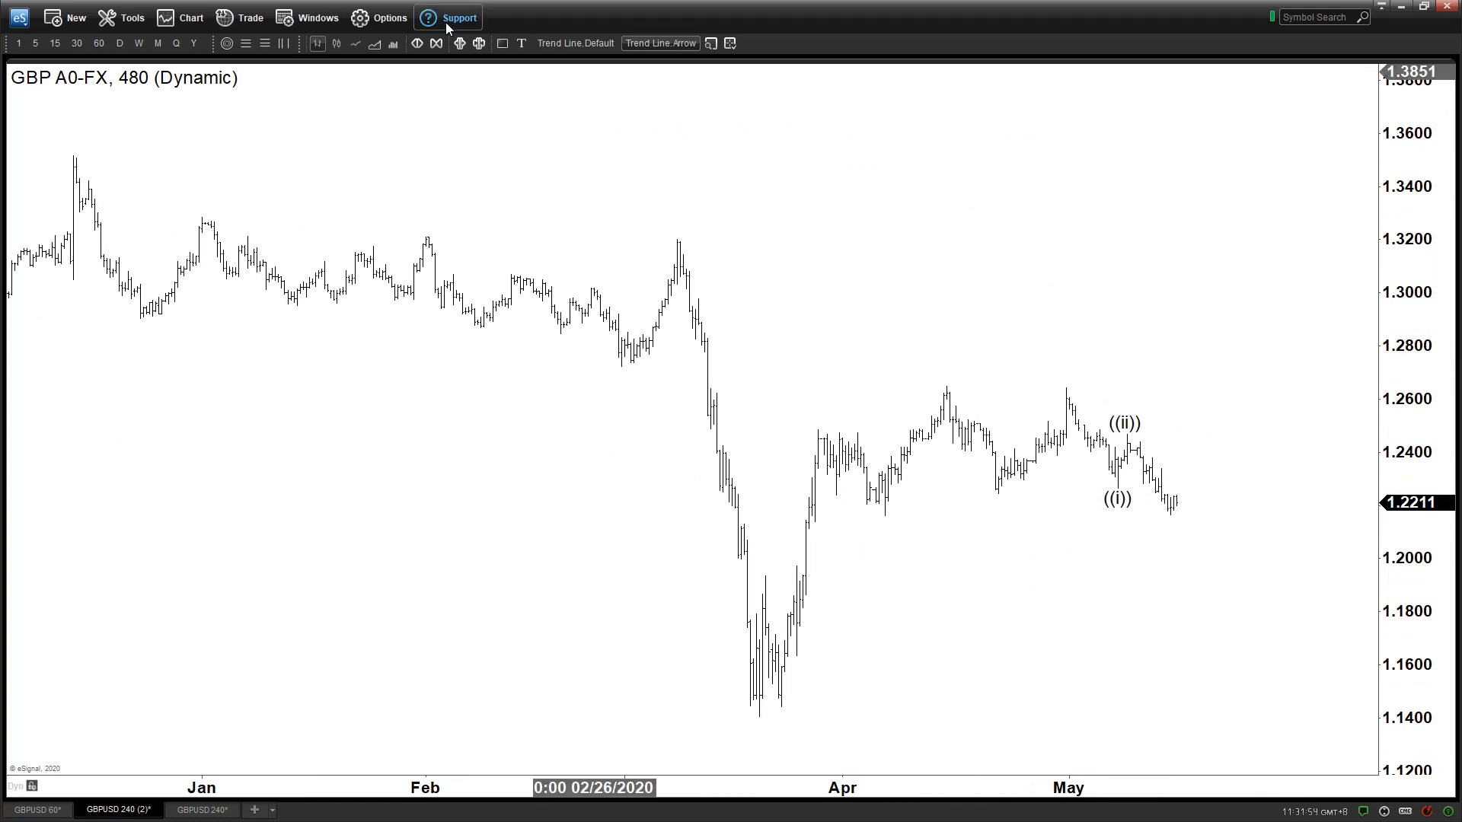
pyautogui.click(521, 44)
# Step: Add a 4.15 label above the mid-April peak, then paste a copy of a wave label
pyautogui.click(939, 363)
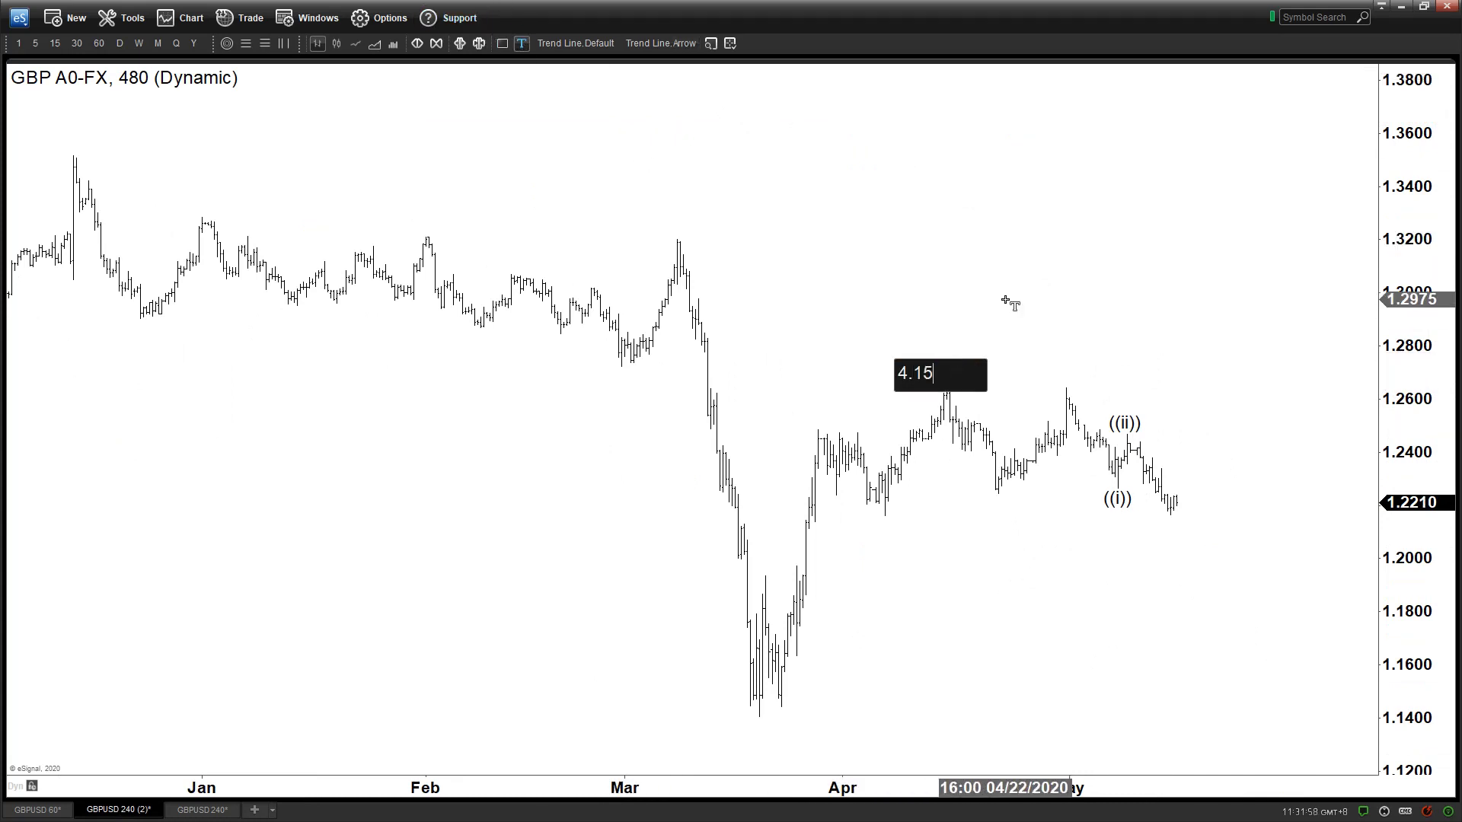
pyautogui.press('Return')
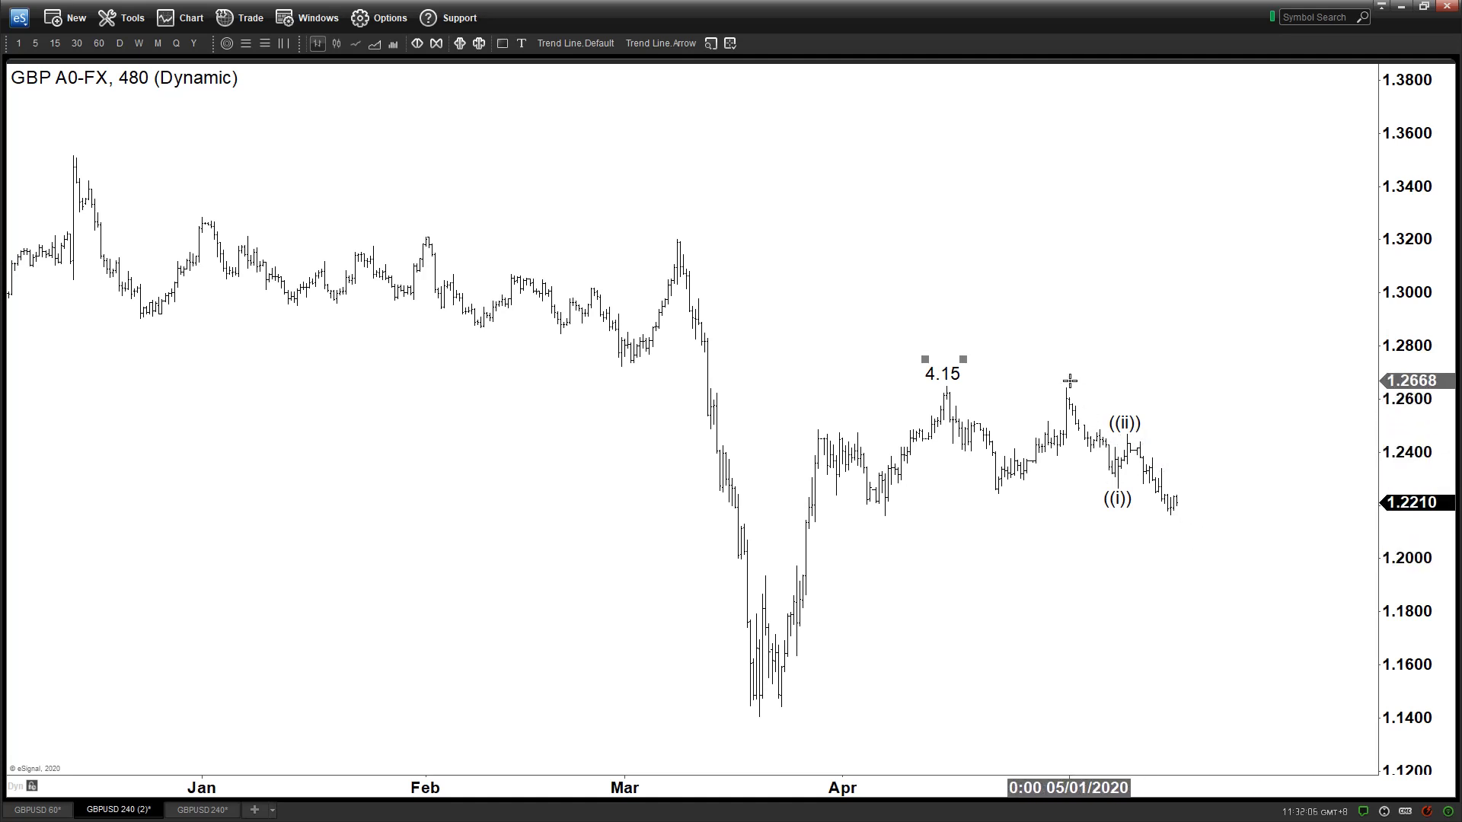
pyautogui.click(696, 44)
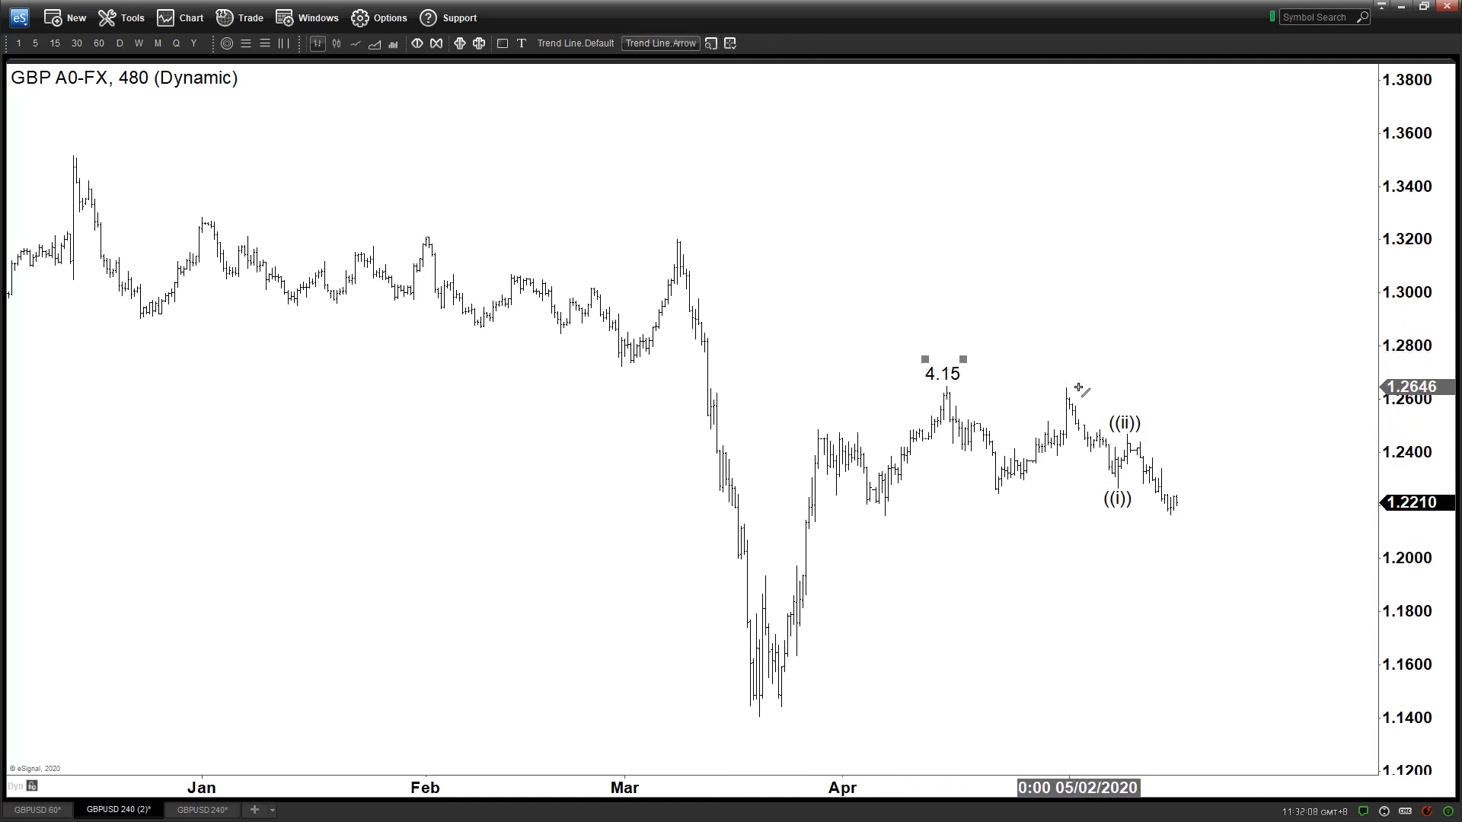
pyautogui.press('Escape')
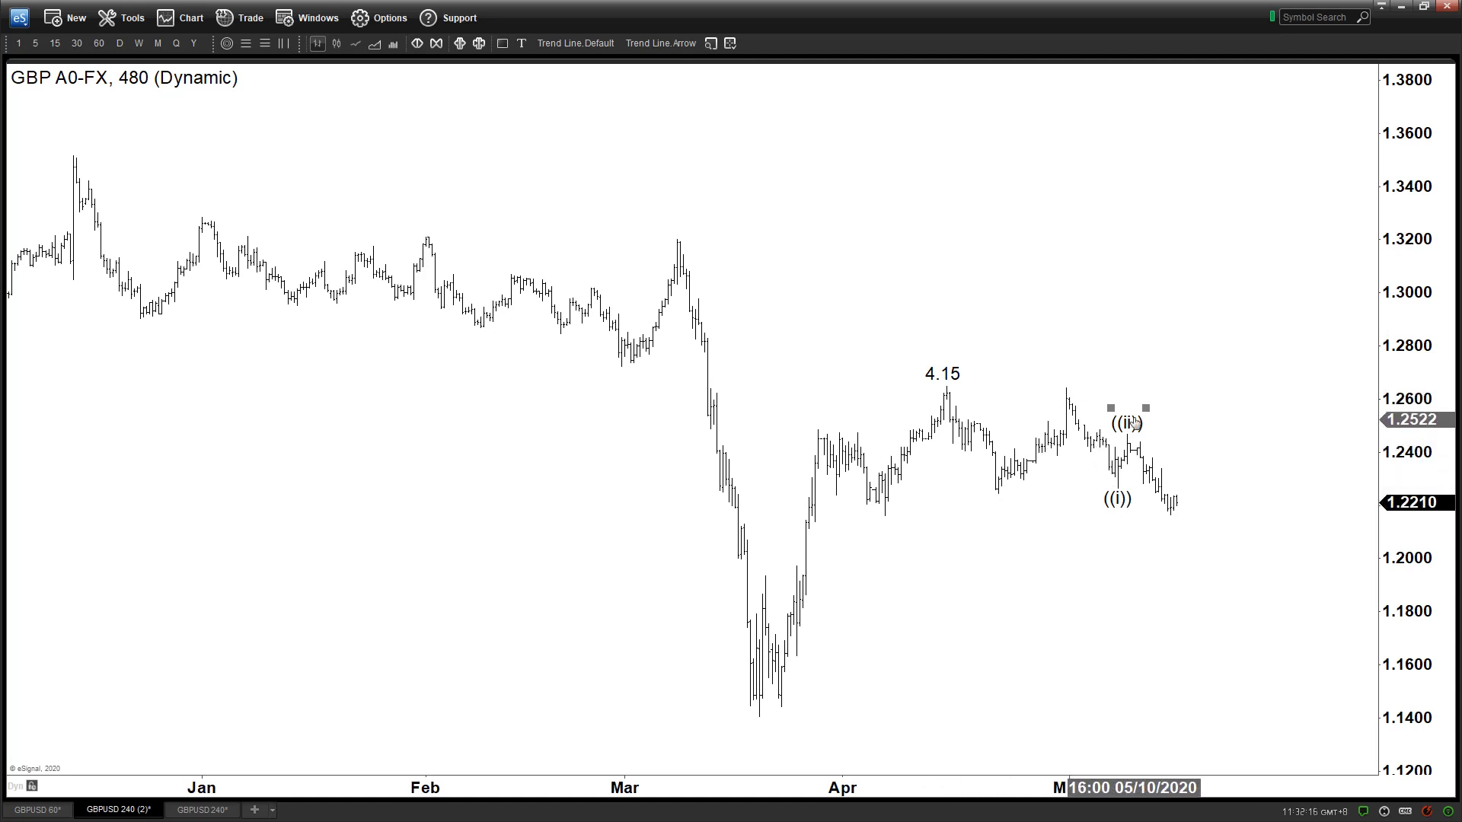
pyautogui.hotkey('ctrl', 'v')
# Step: Turn the copied ((i)) label at the late-April low into red text A / 1
pyautogui.moveTo(983, 499); pyautogui.dragTo(1009, 509)
pyautogui.rightClick(1008, 509)
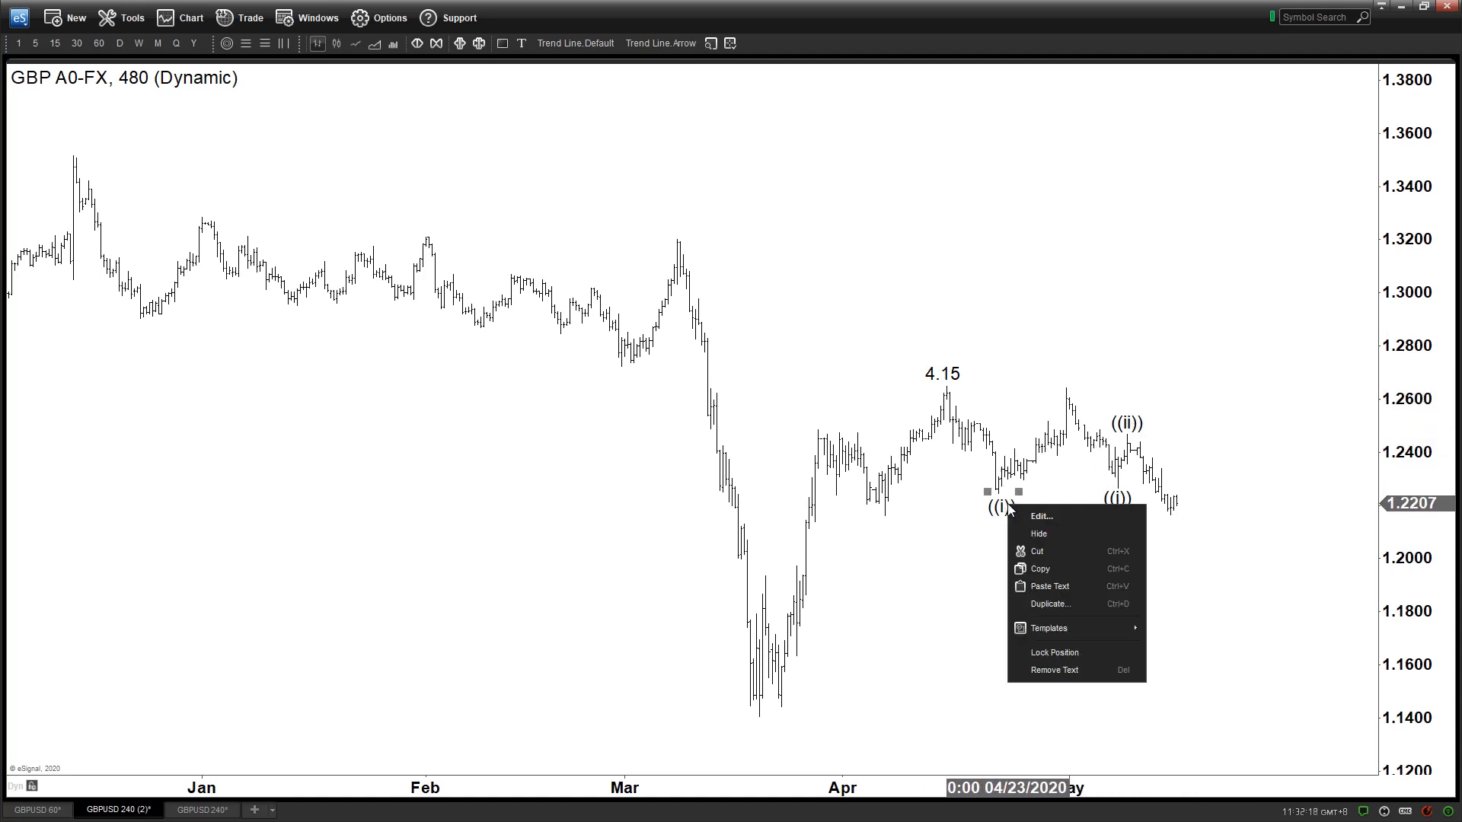
pyautogui.click(1024, 516)
pyautogui.click(979, 244)
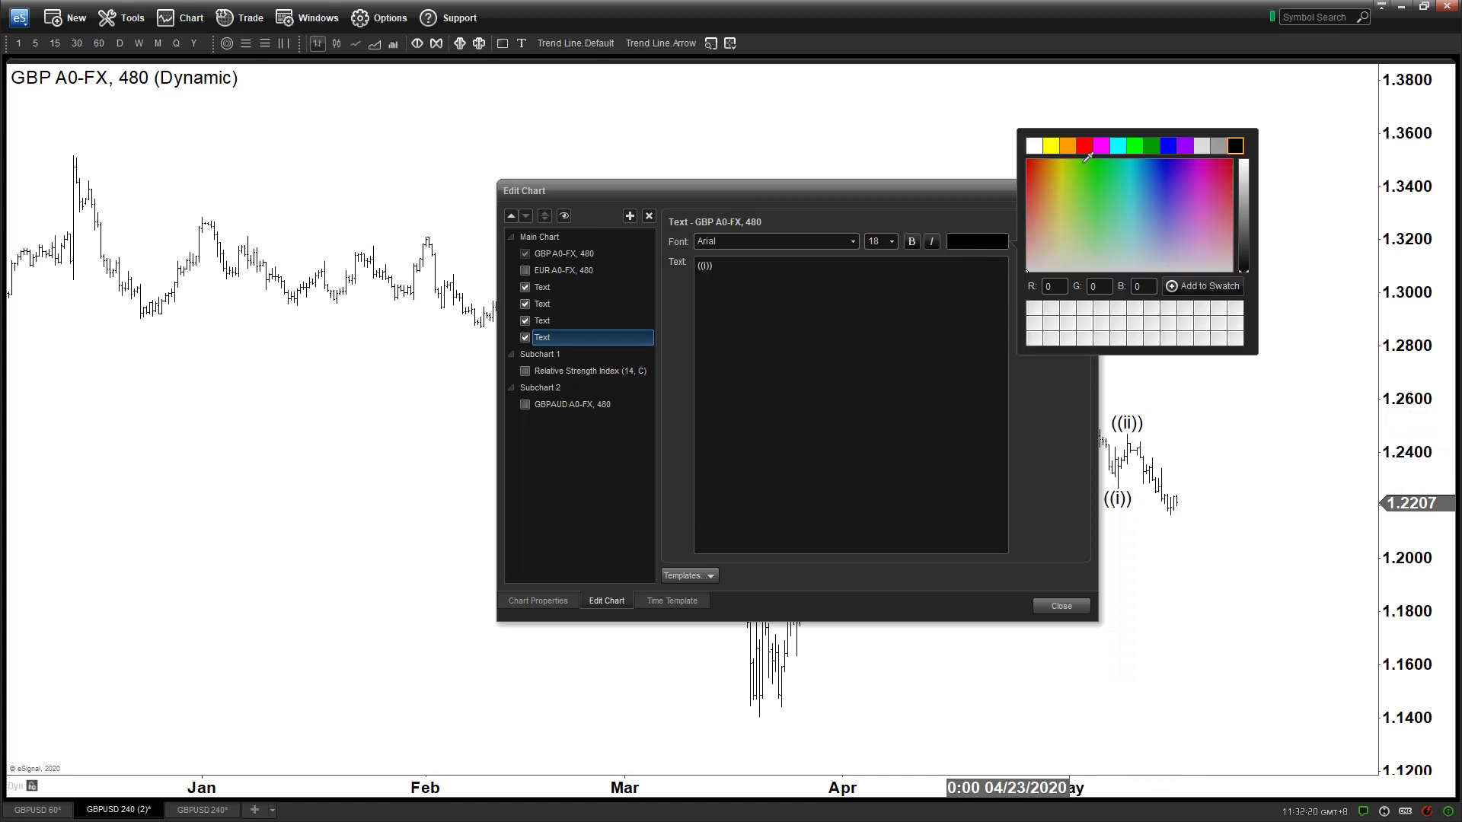
pyautogui.click(749, 274)
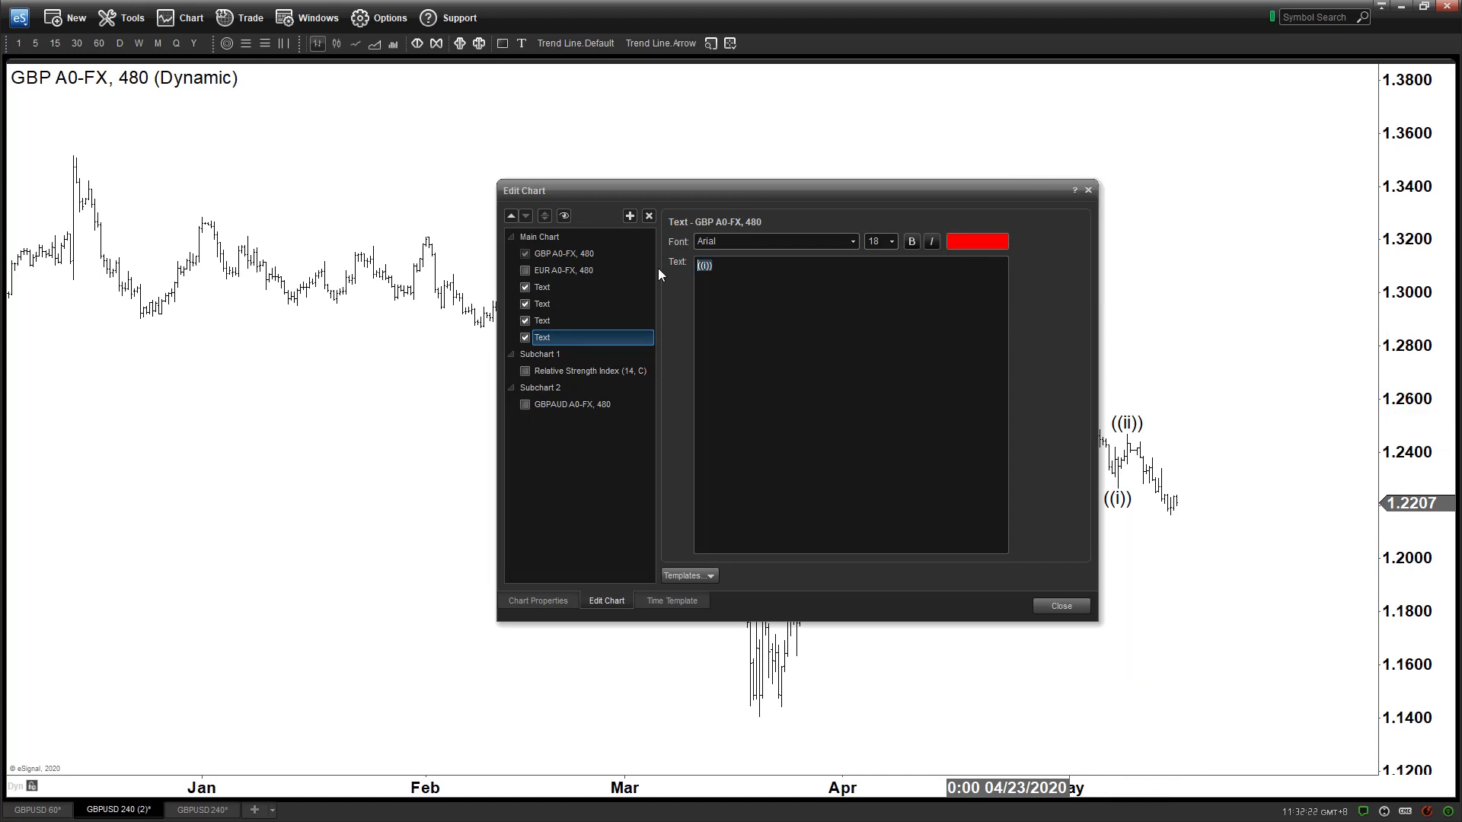
pyautogui.write('A / 1')
pyautogui.click(1067, 606)
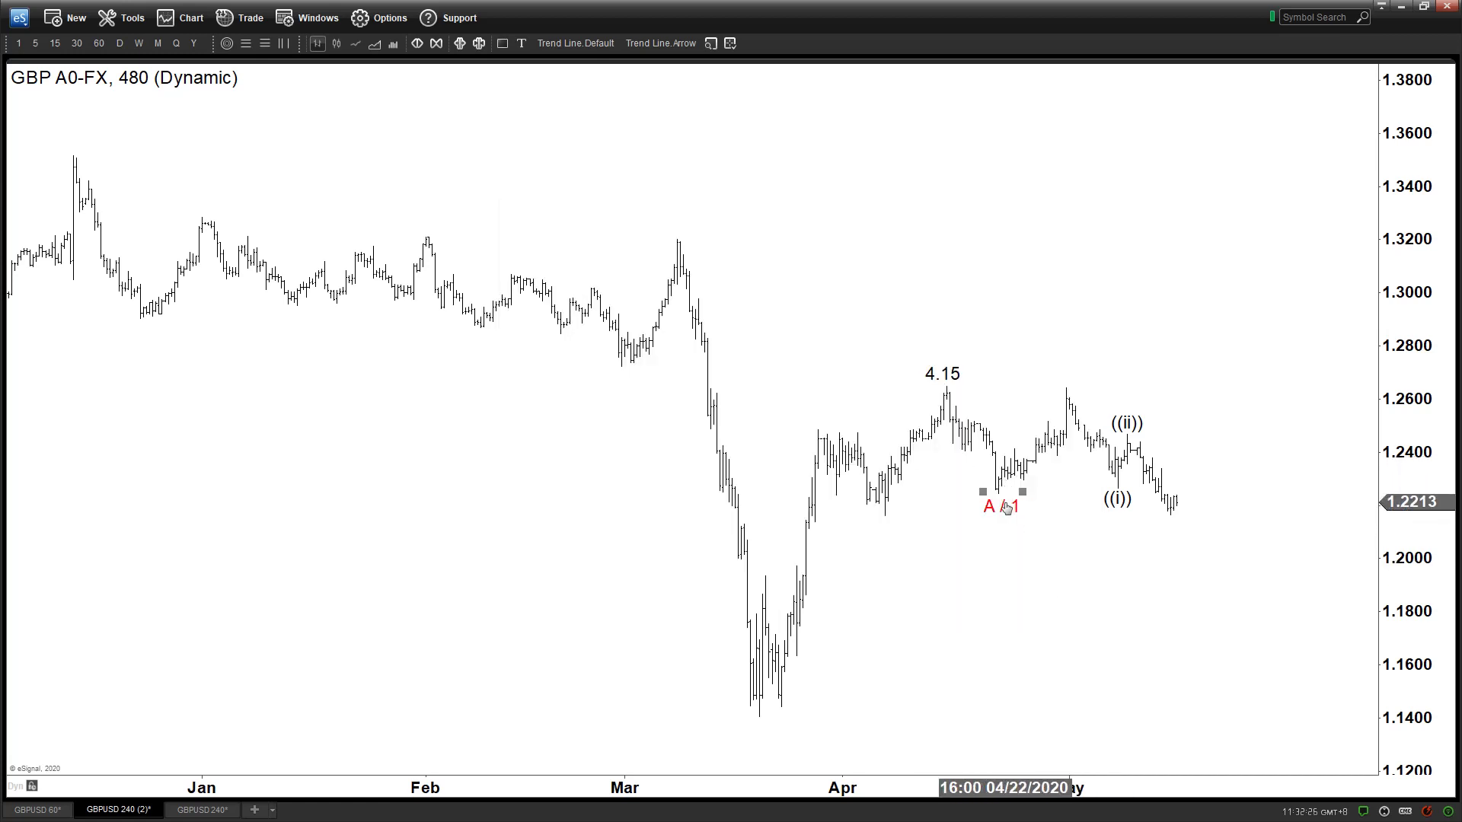
# Step: Copy it to the early-May high as B / 2, then start a Fibonacci extension from 4.15 to A / 1
pyautogui.moveTo(1006, 503); pyautogui.dragTo(1070, 371)
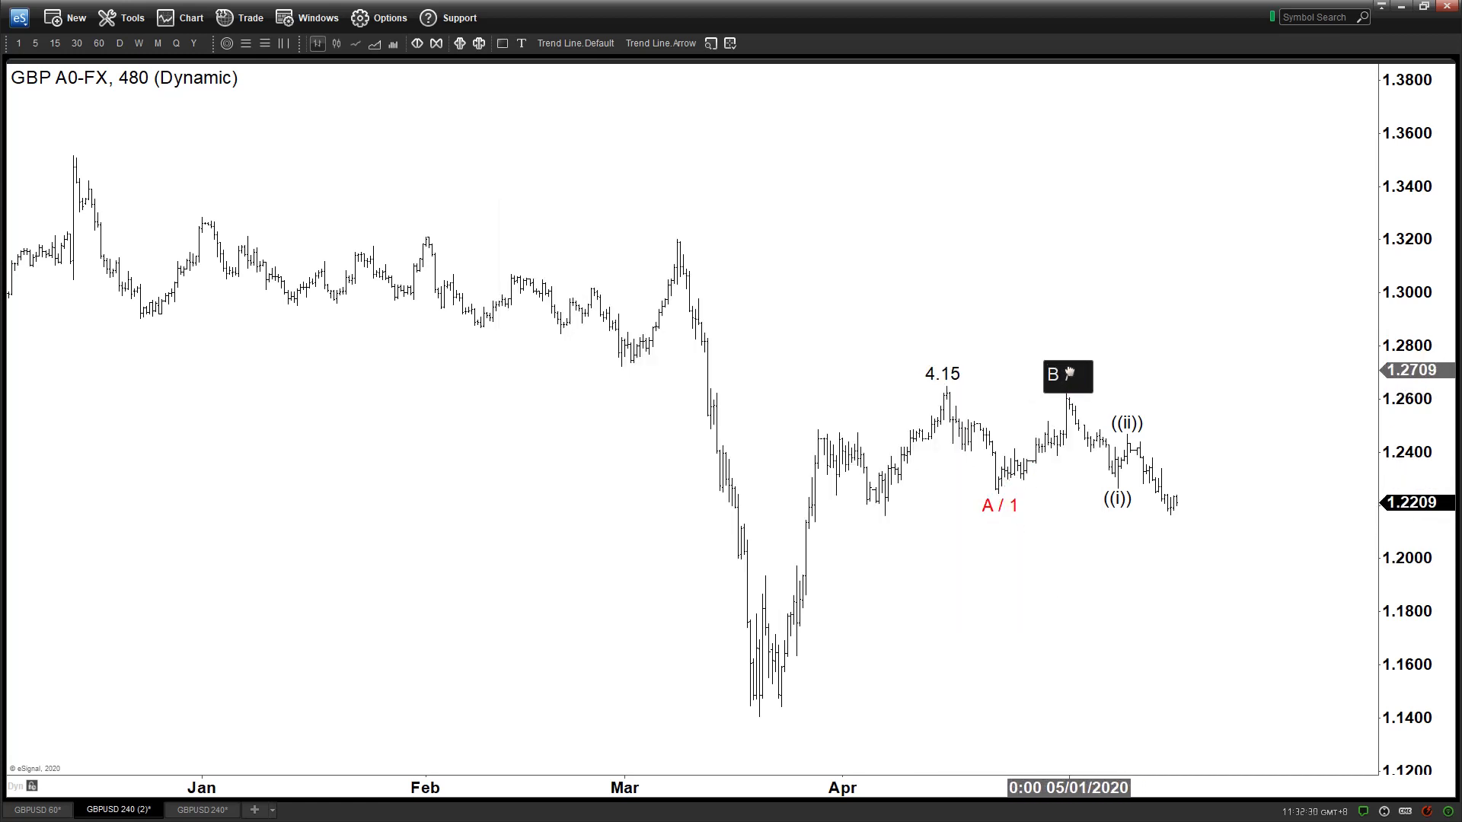
pyautogui.click(1148, 310)
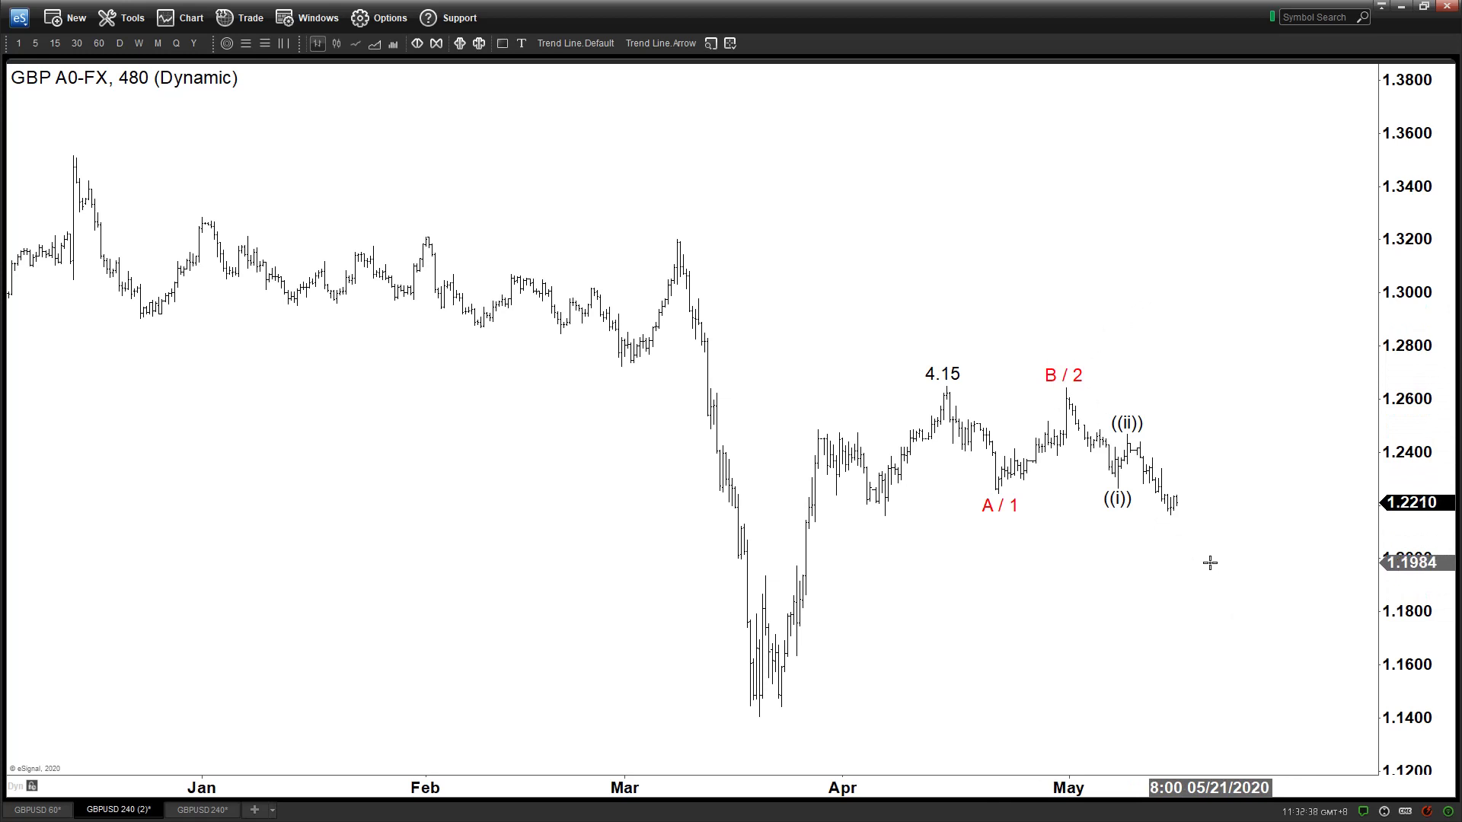
pyautogui.click(1078, 374)
pyautogui.click(1112, 326)
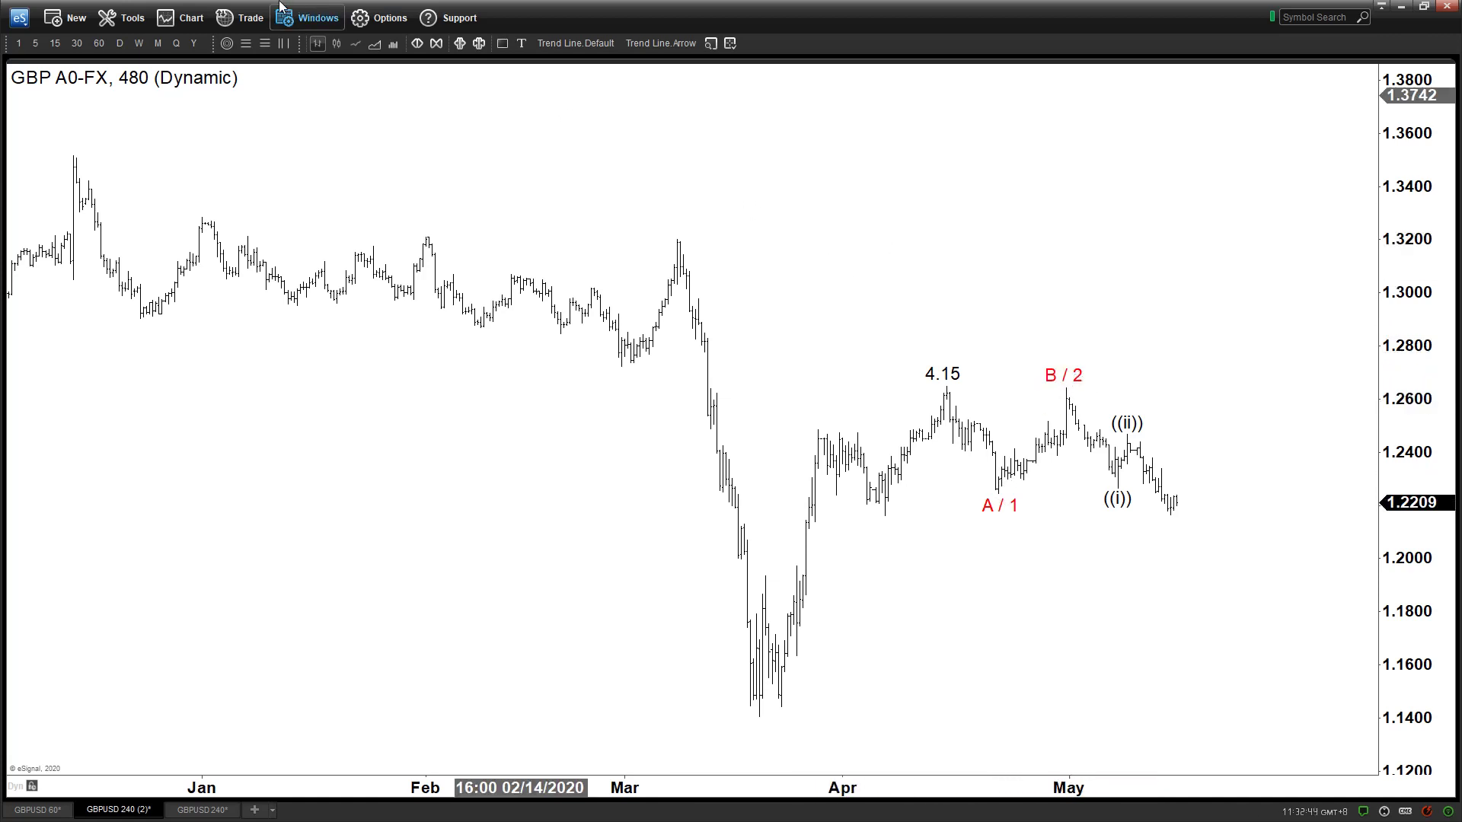
pyautogui.click(266, 45)
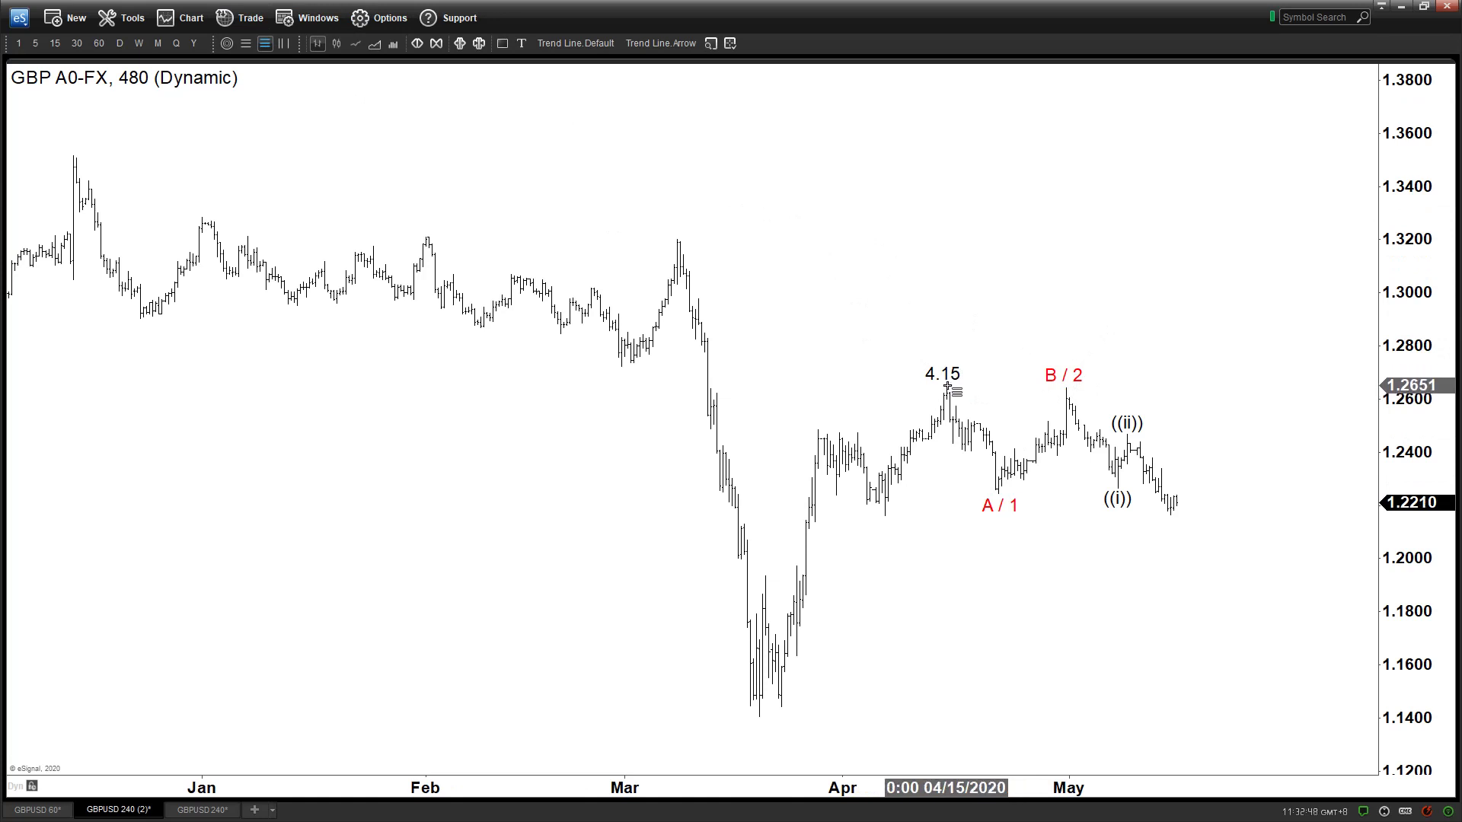
pyautogui.moveTo(947, 387)
pyautogui.mouseDown()
pyautogui.moveTo(1015, 390)
pyautogui.moveTo(1023, 492)
pyautogui.mouseUp()
# Step: Anchor the Fibonacci extension at A / 1 and the B / 2 high, and shade a blue box from 1 to 1.618
pyautogui.click(1023, 424)
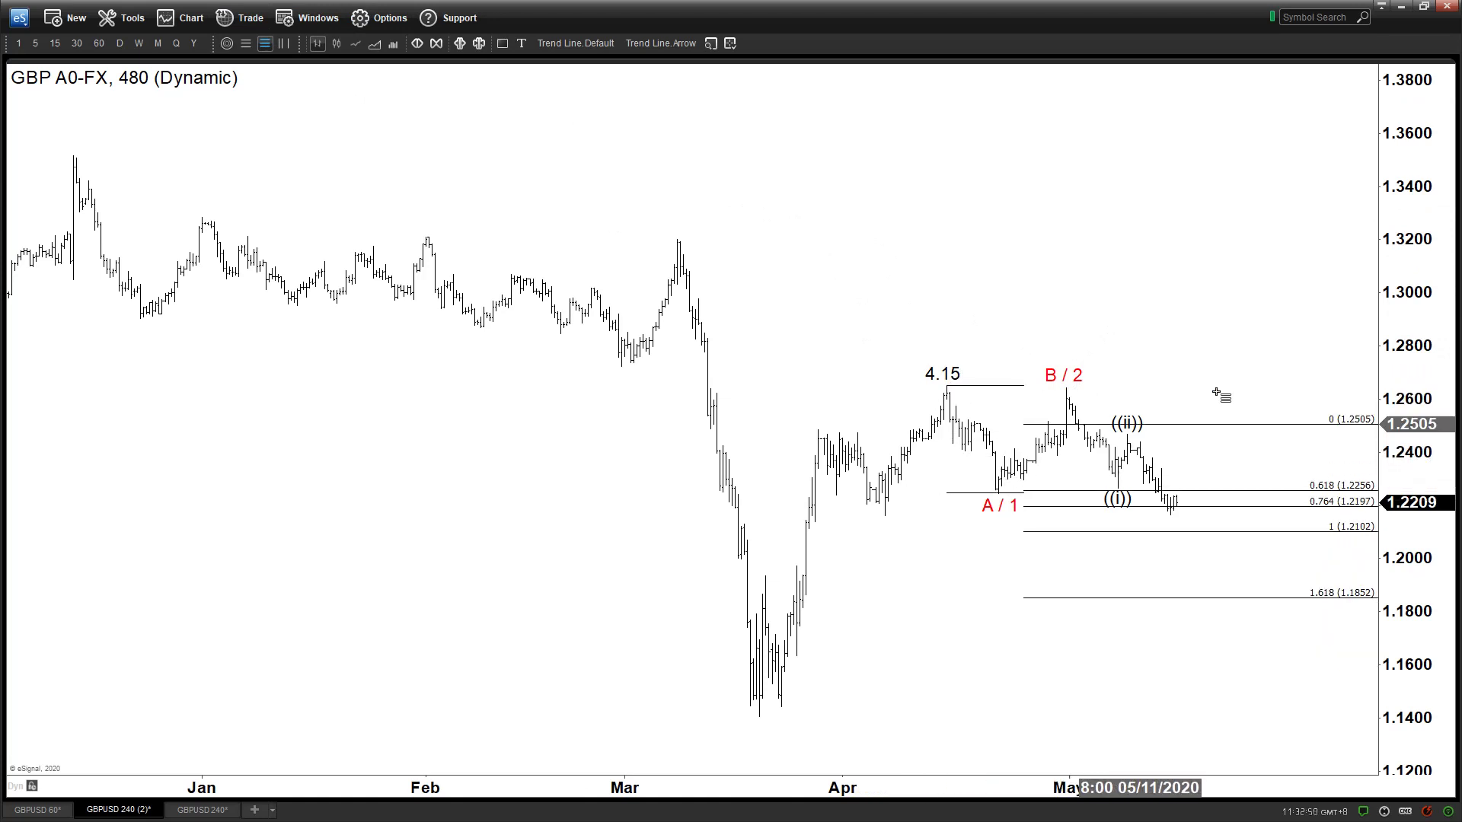
pyautogui.click(1252, 388)
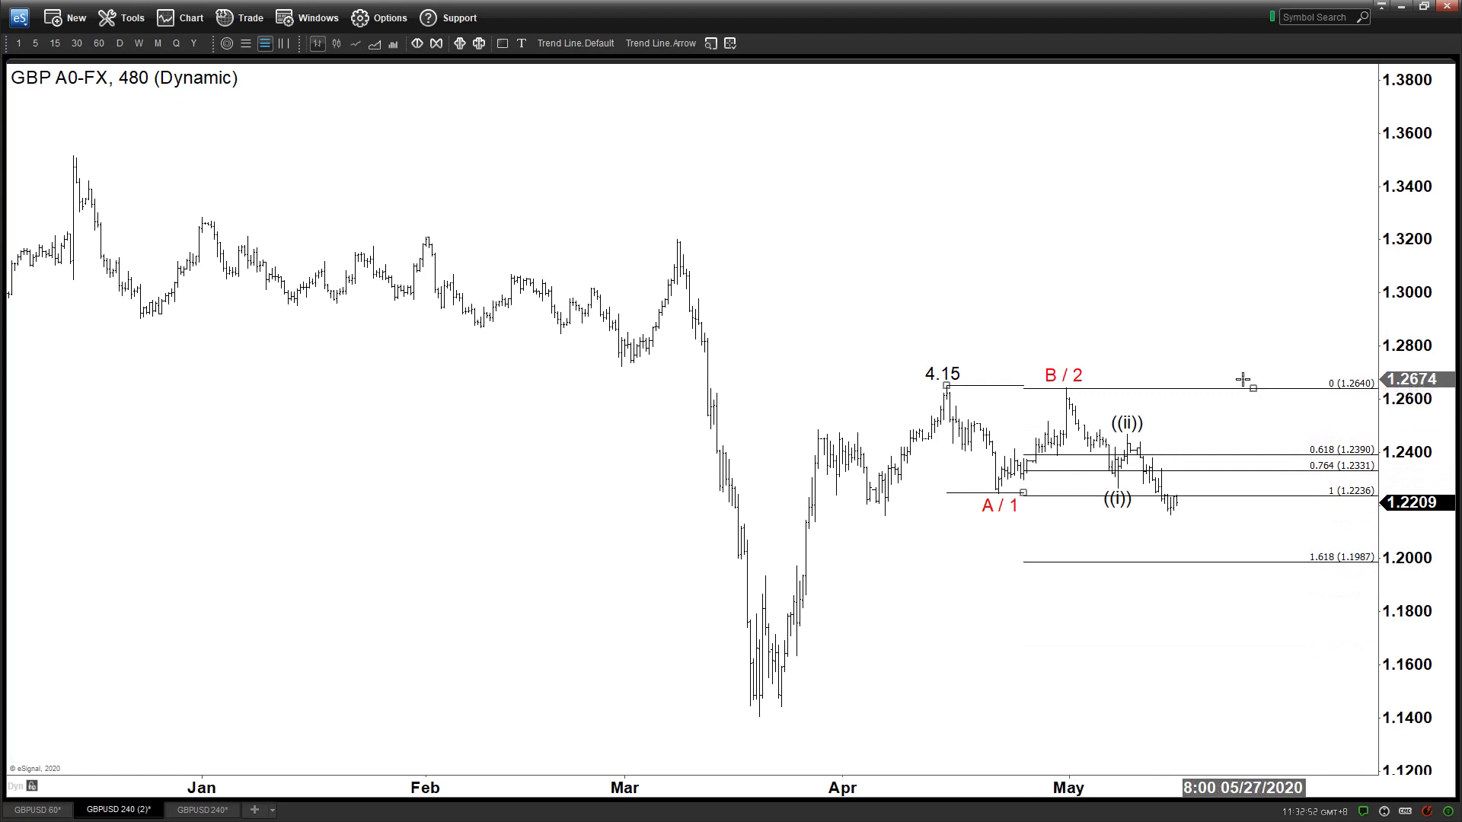
pyautogui.click(502, 44)
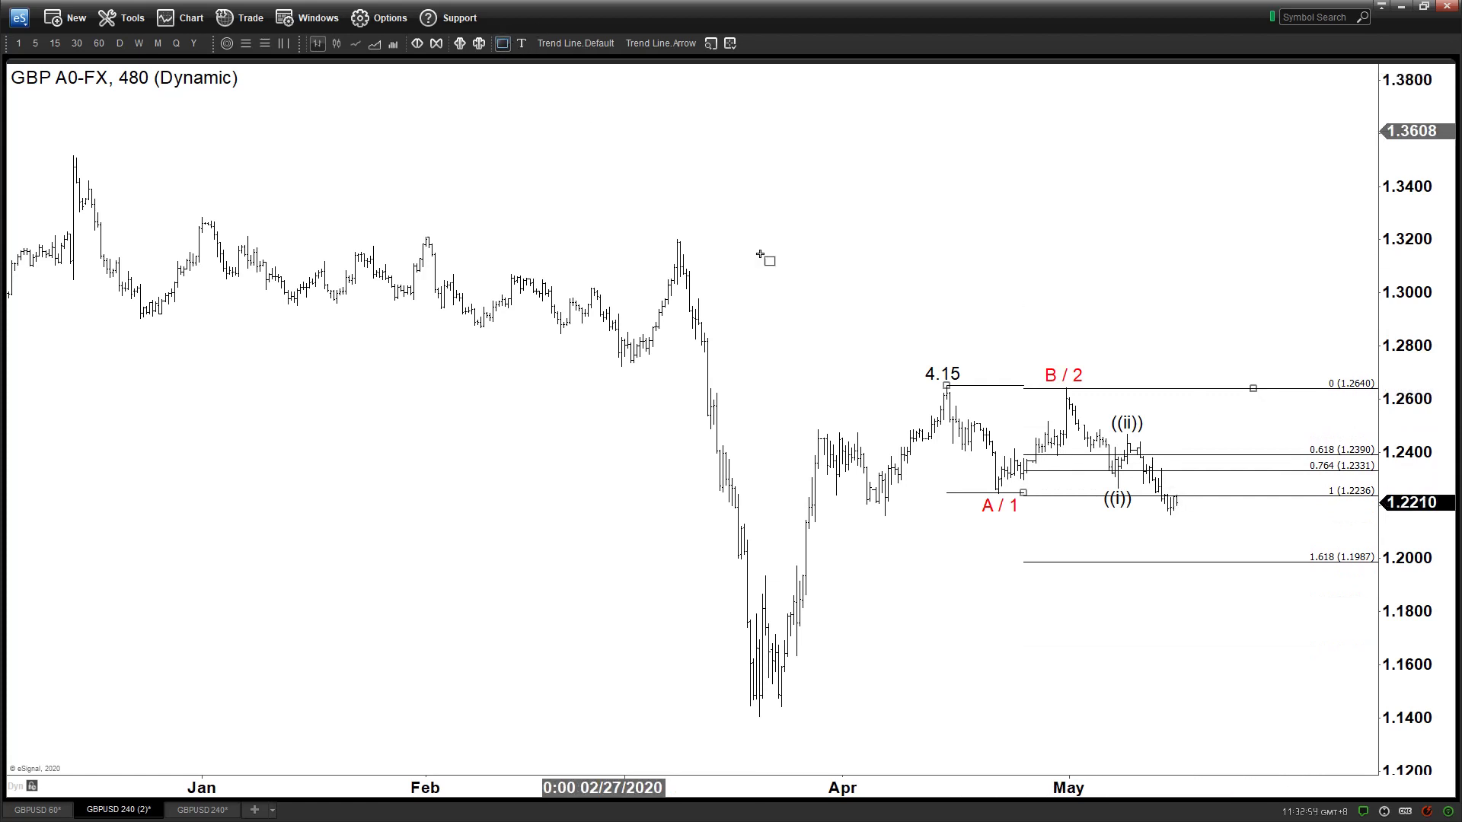
pyautogui.moveTo(1127, 496); pyautogui.dragTo(1231, 562)
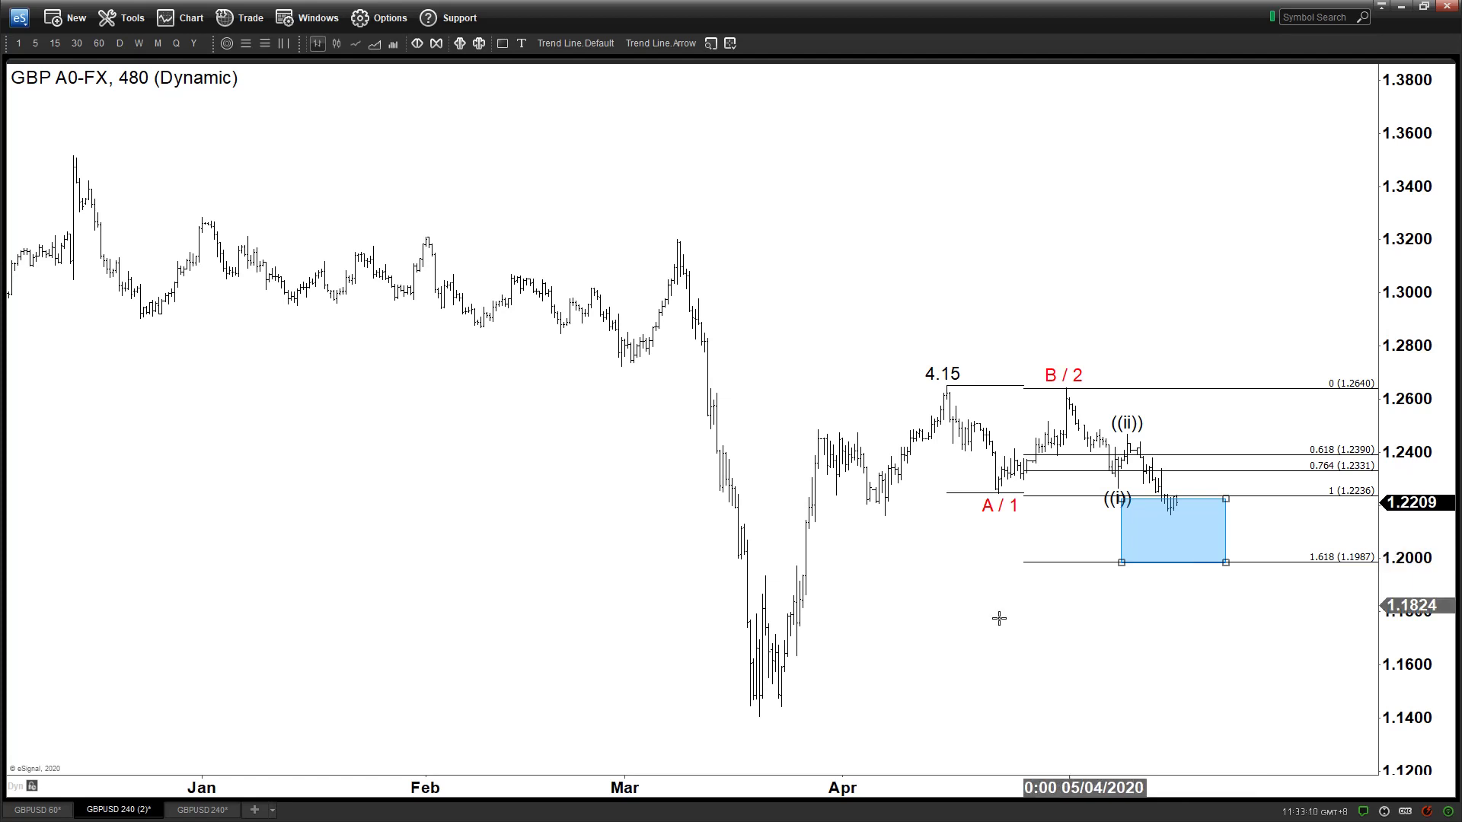
pyautogui.click(37, 809)
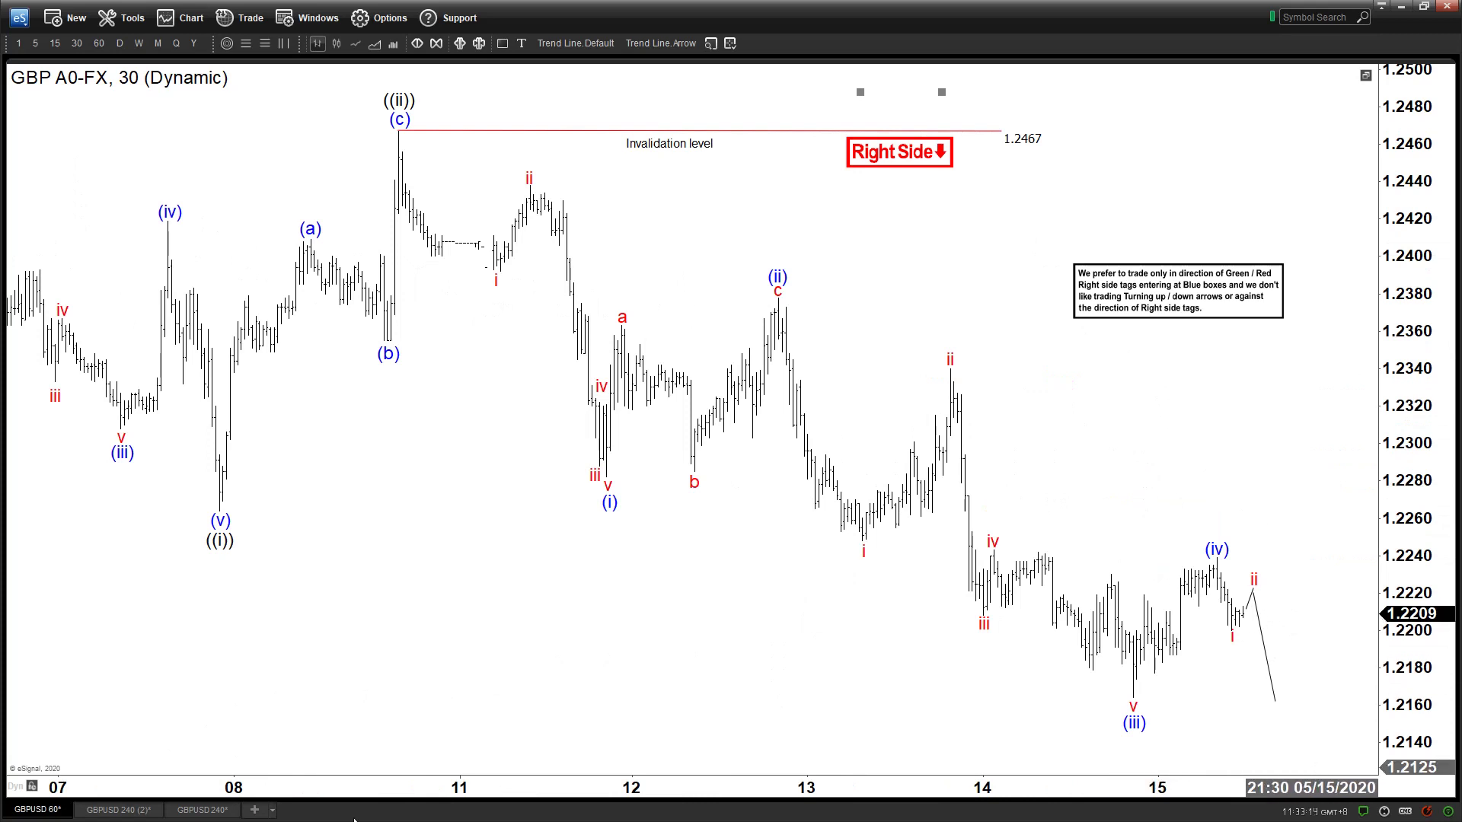
pyautogui.click(116, 811)
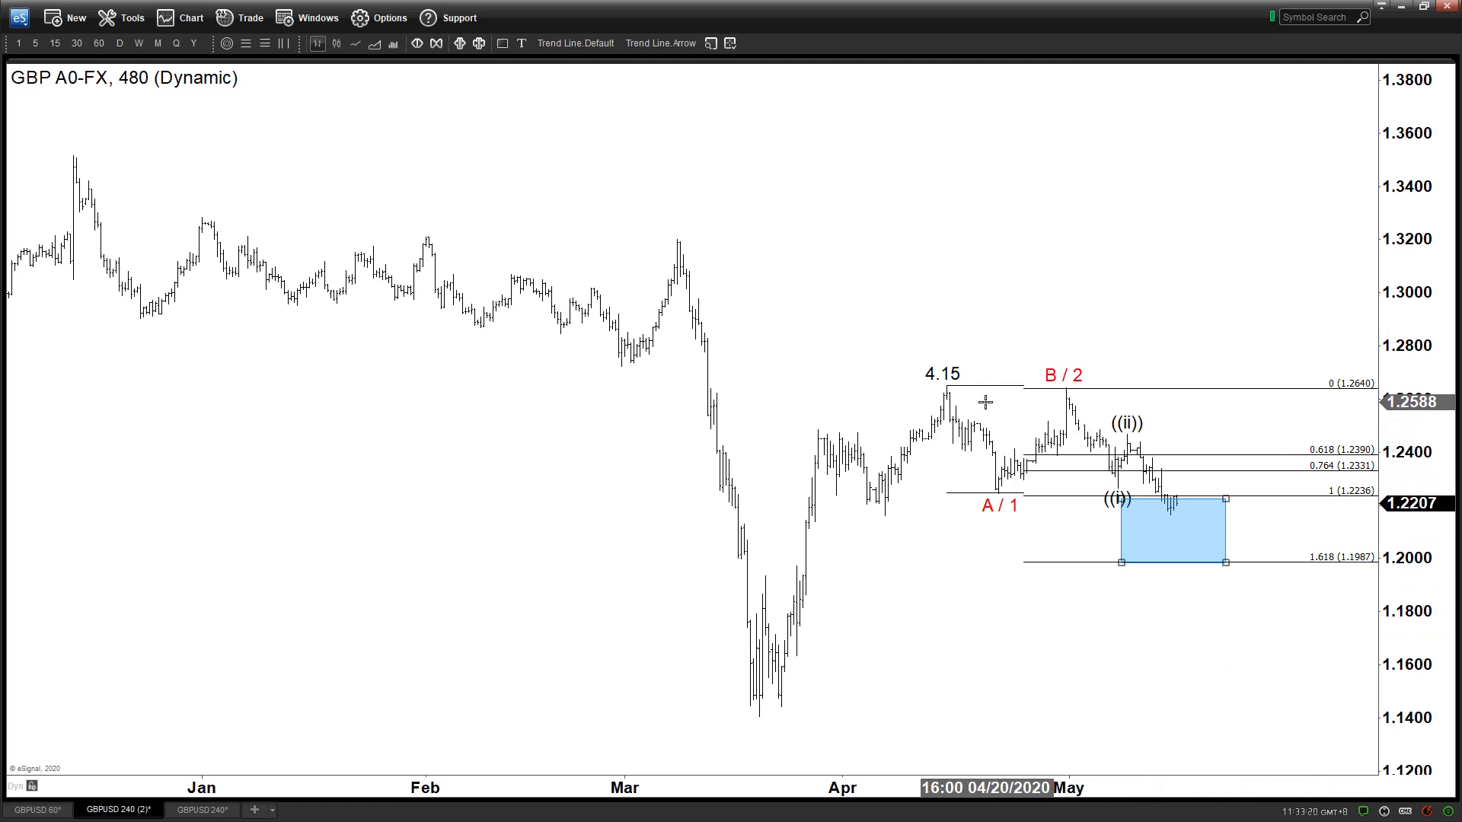
# Step: Change the A / 1 label's text to W
pyautogui.doubleClick(1002, 508)
pyautogui.write('W')
pyautogui.press('Return')
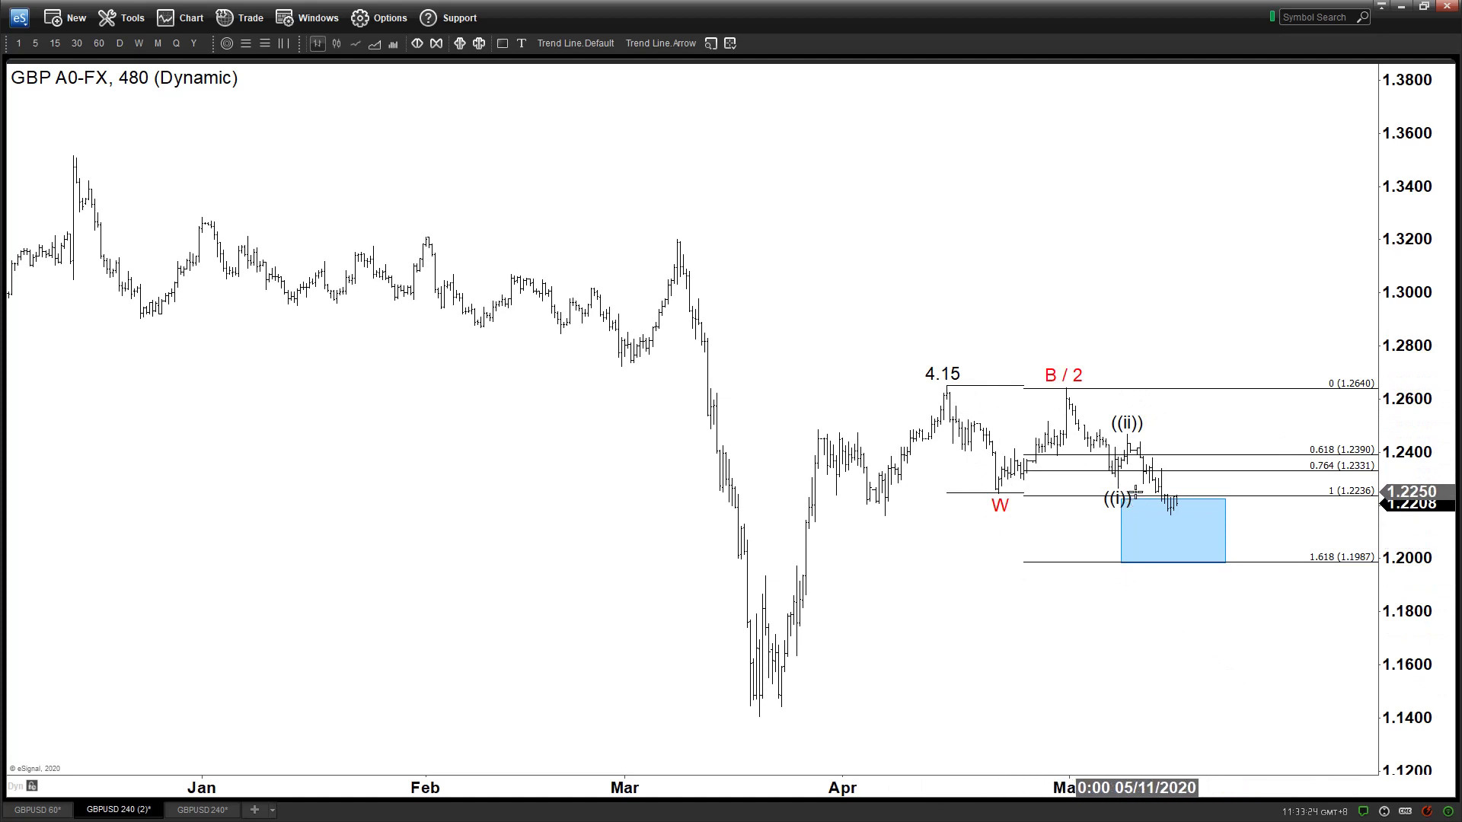
# Step: Copy the ((ii)) label toward the B / 2 leg, then delete that unwanted copy
pyautogui.moveTo(1144, 425); pyautogui.dragTo(977, 464)
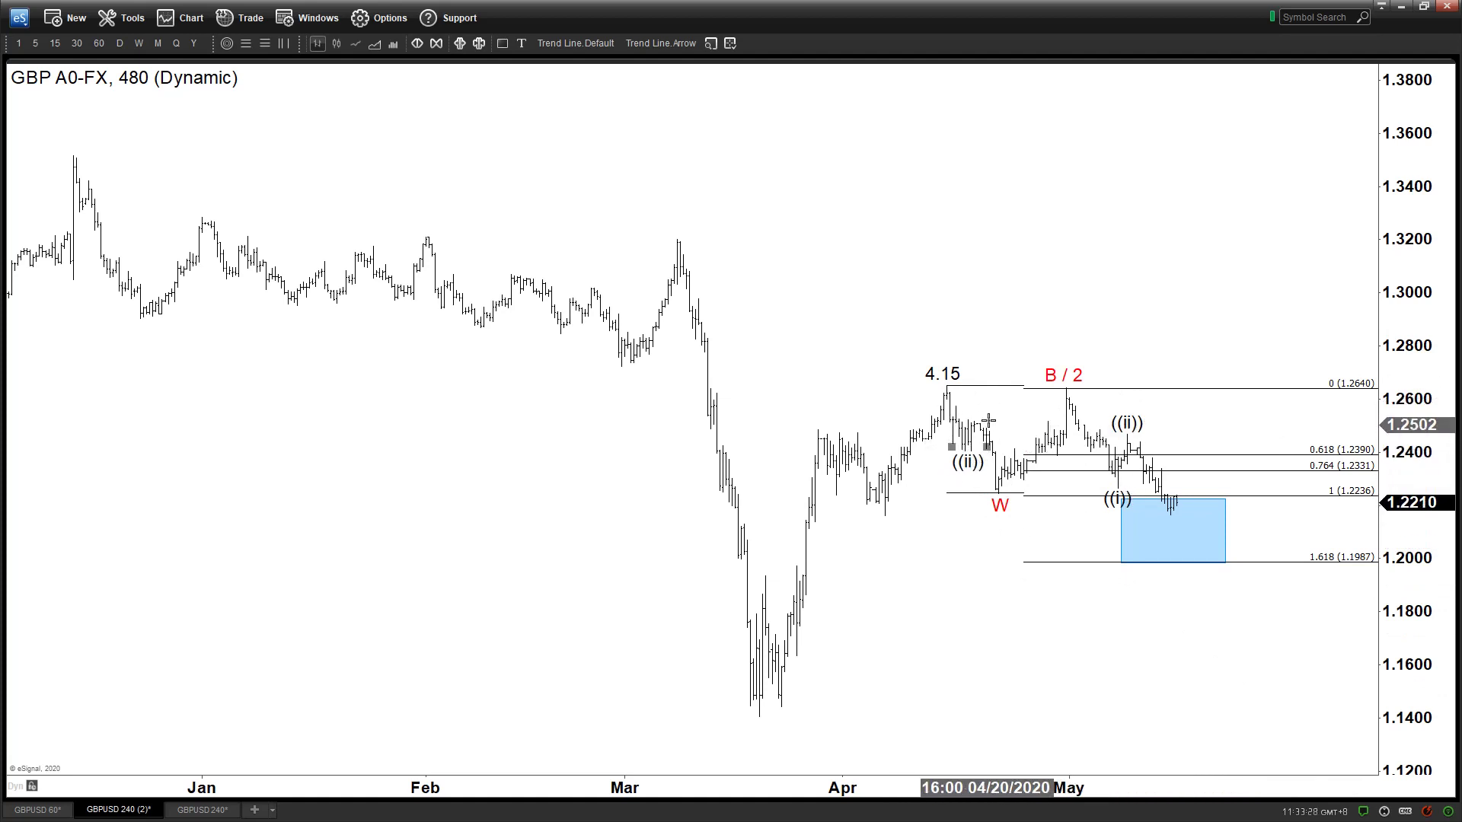
pyautogui.moveTo(982, 461); pyautogui.dragTo(1219, 396)
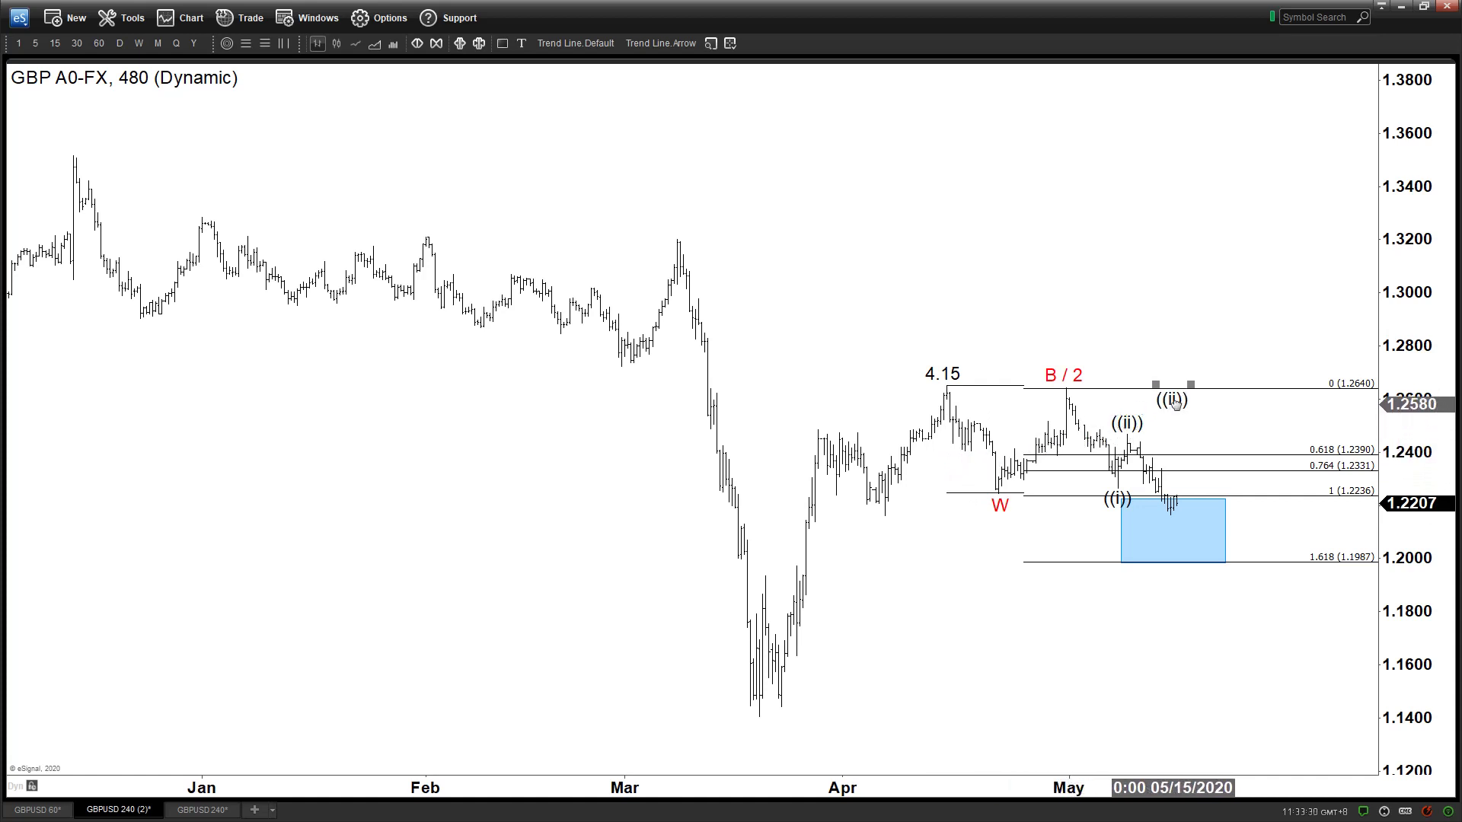
pyautogui.rightClick(1176, 406)
pyautogui.click(1190, 568)
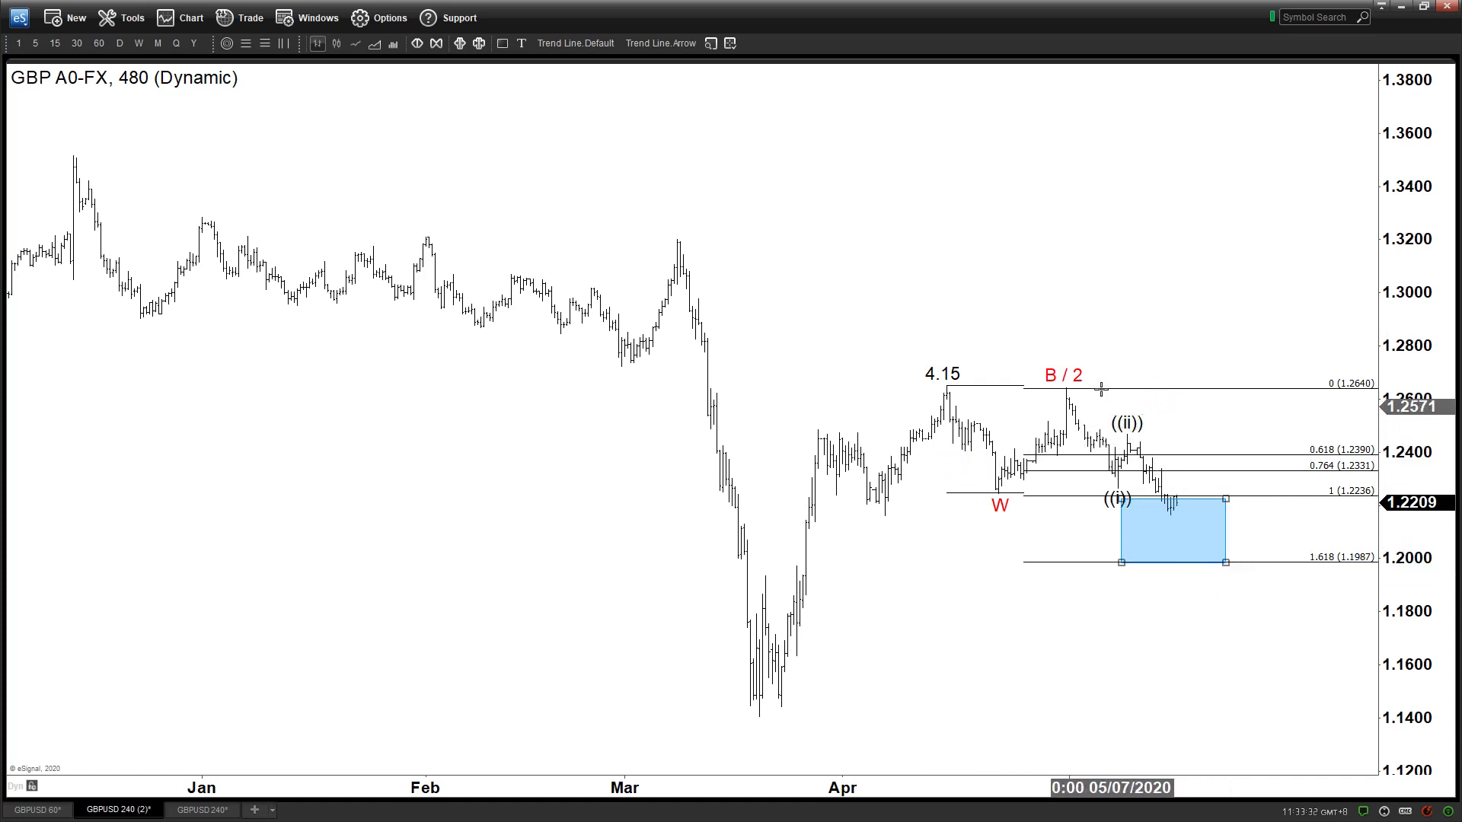
# Step: Change the B / 2 label's text to X
pyautogui.doubleClick(1066, 373)
pyautogui.write('X')
pyautogui.click(1110, 325)
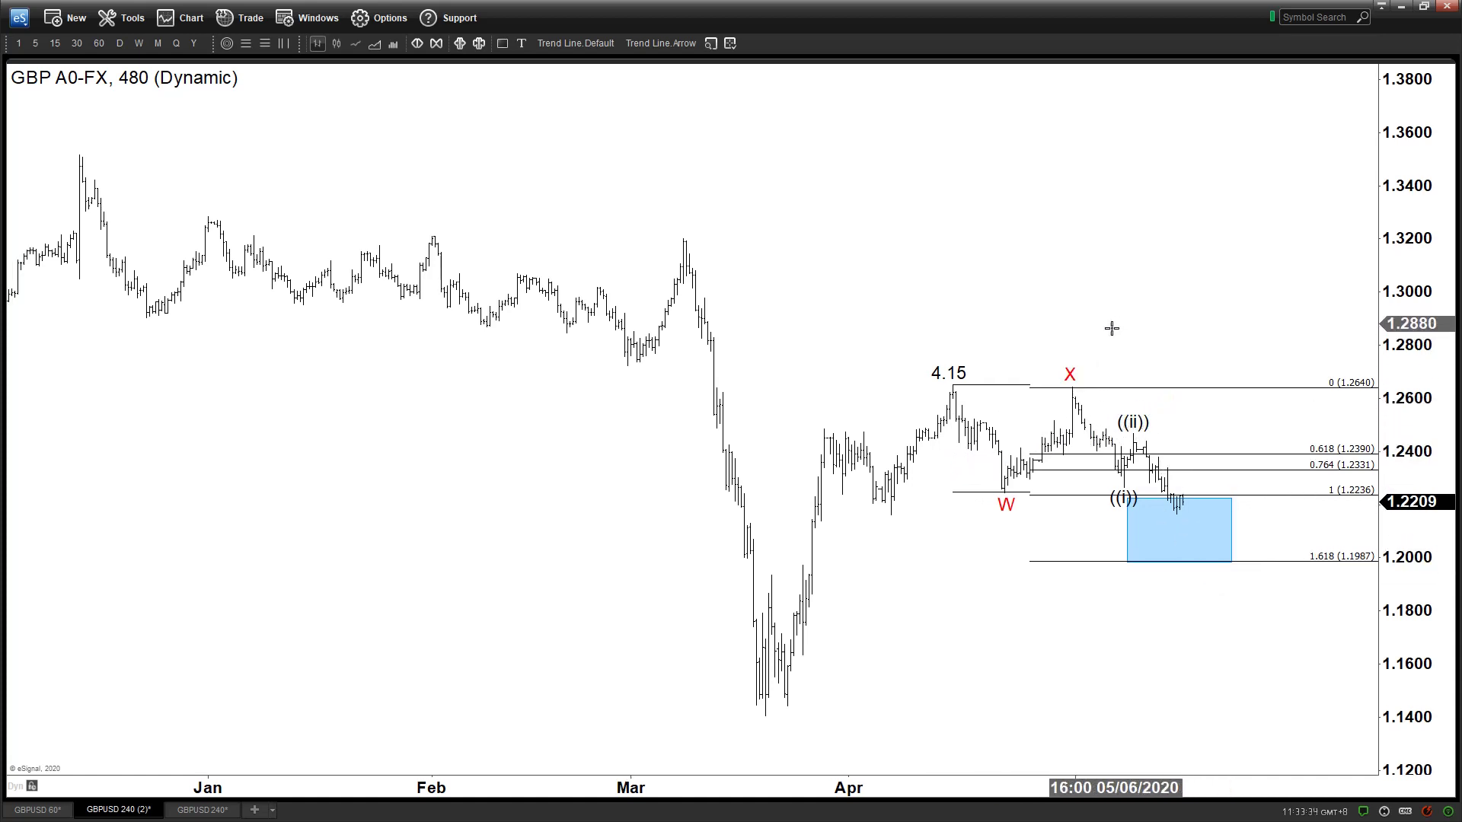
pyautogui.click(1074, 371)
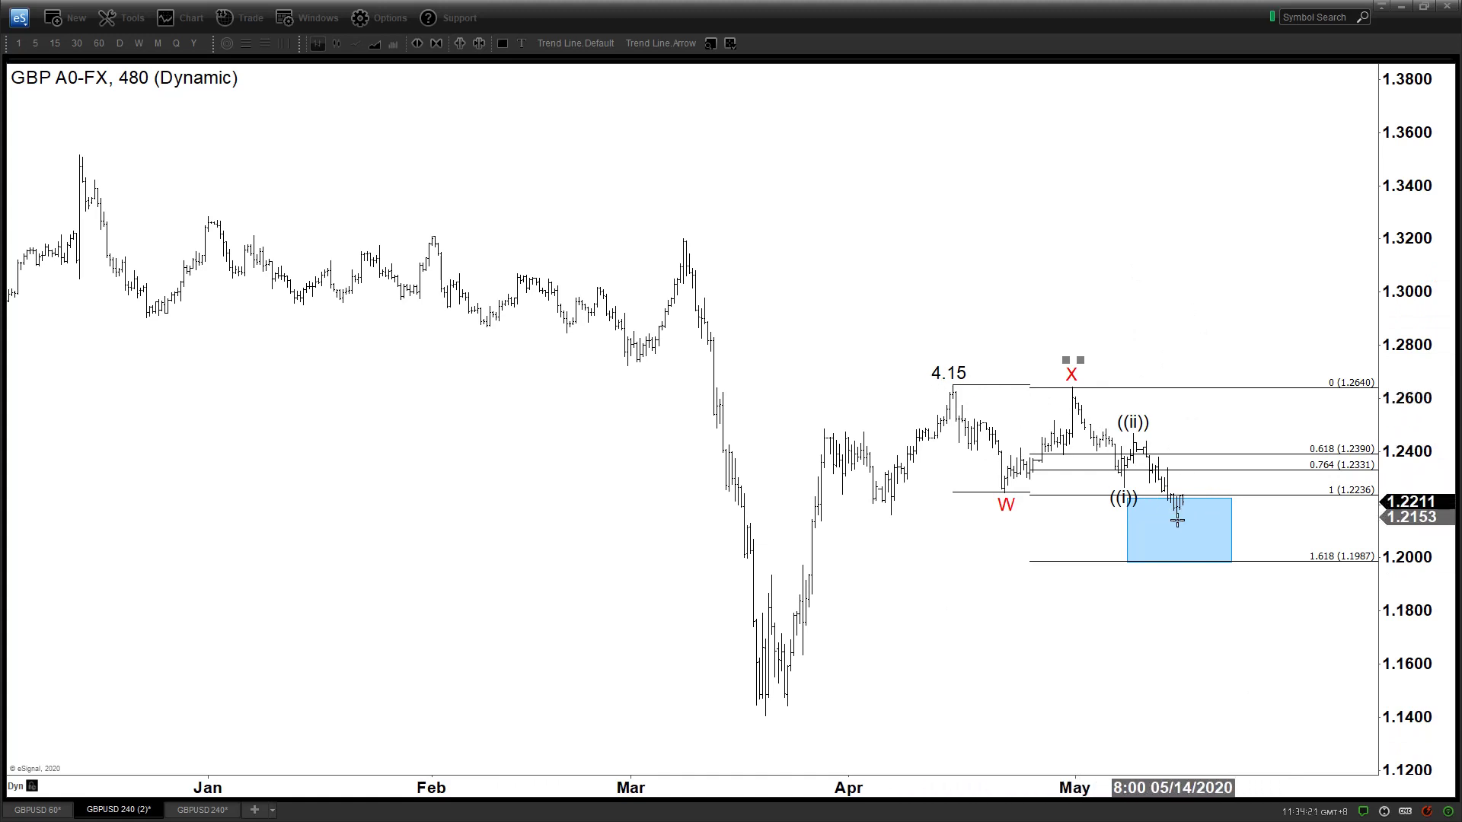
# Step: Draw a trial arrow trend line from 4.15 into the blue box, then delete it
pyautogui.click(646, 43)
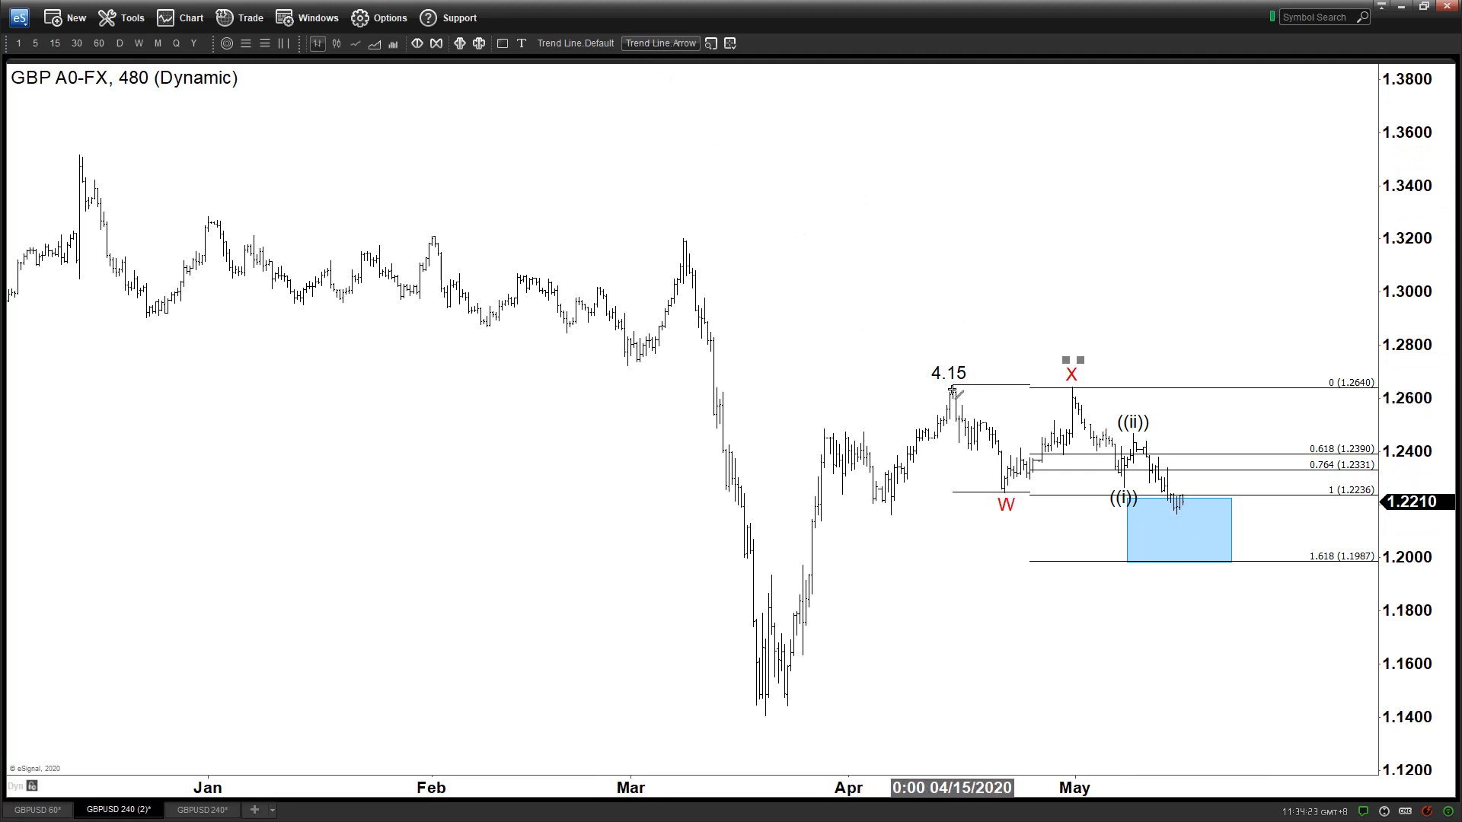
pyautogui.moveTo(953, 389)
pyautogui.mouseDown()
pyautogui.moveTo(1209, 550)
pyautogui.moveTo(1214, 399)
pyautogui.moveTo(1207, 632)
pyautogui.moveTo(1258, 133)
pyautogui.moveTo(1199, 531)
pyautogui.mouseUp()
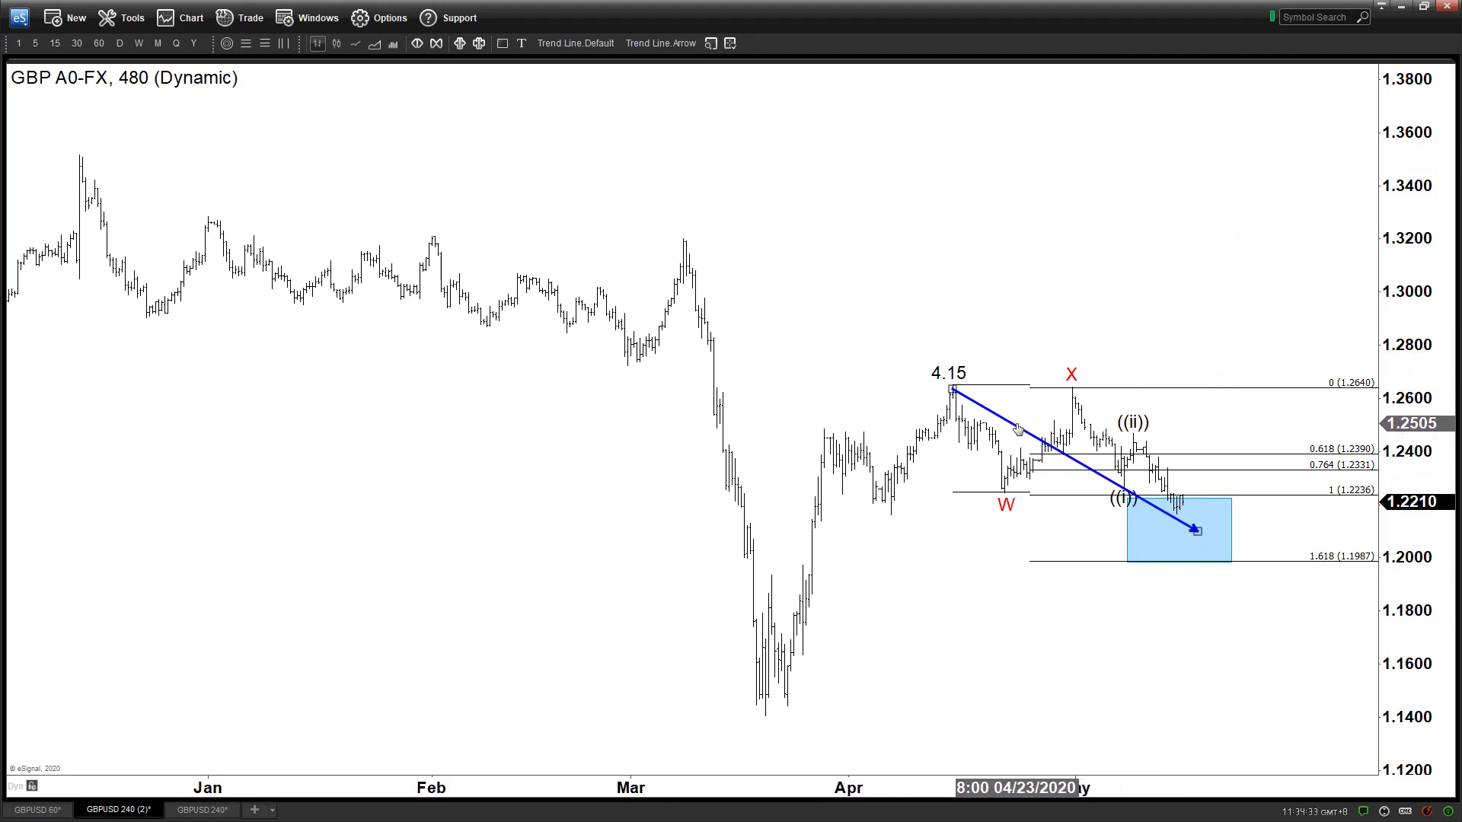
pyautogui.press('Delete')
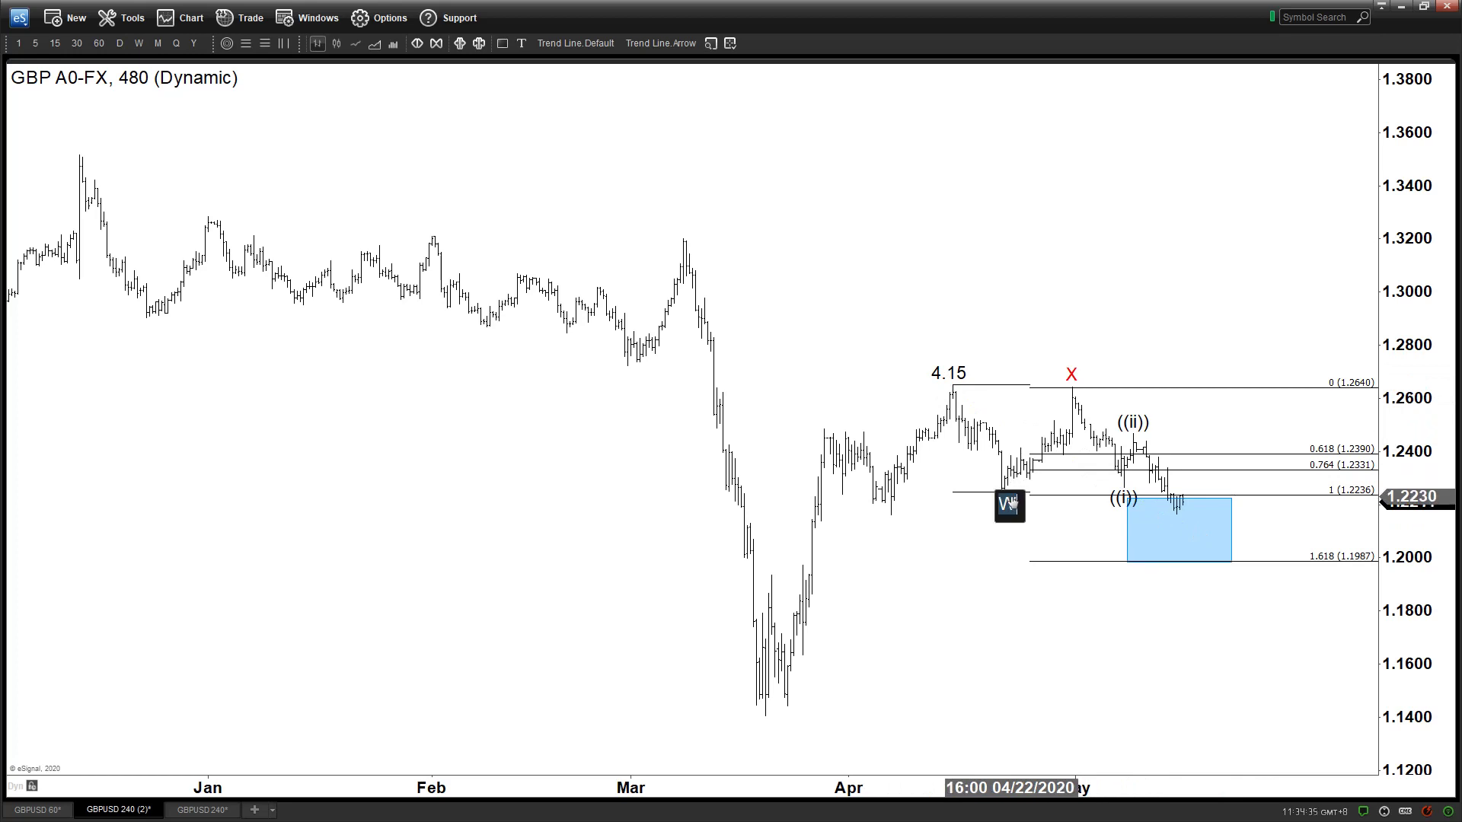
# Step: Rename W to 1 and X to 2, and delete the Fibonacci extension lines
pyautogui.click(1010, 504)
pyautogui.click(1071, 375)
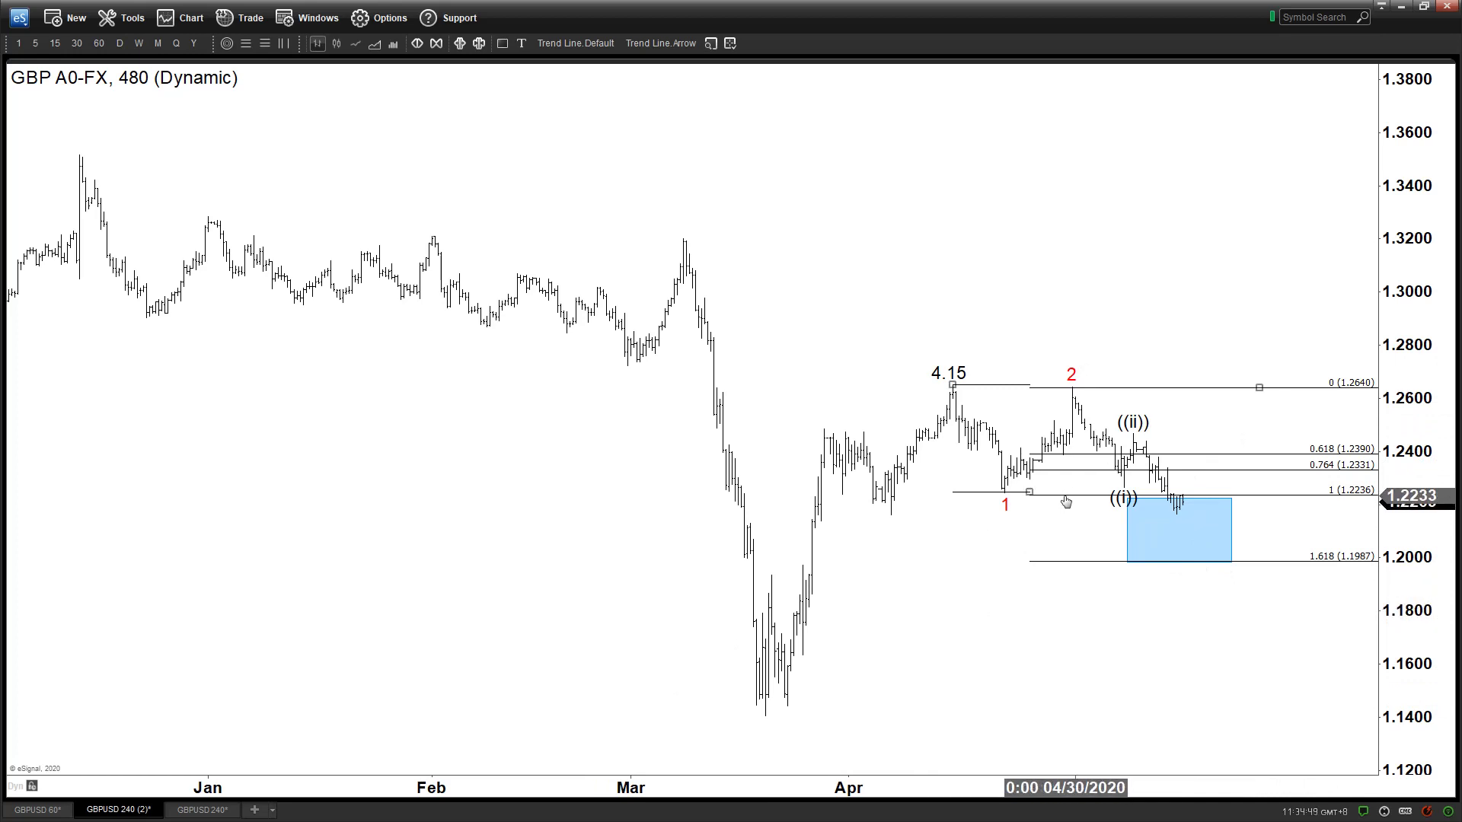
pyautogui.press('Delete')
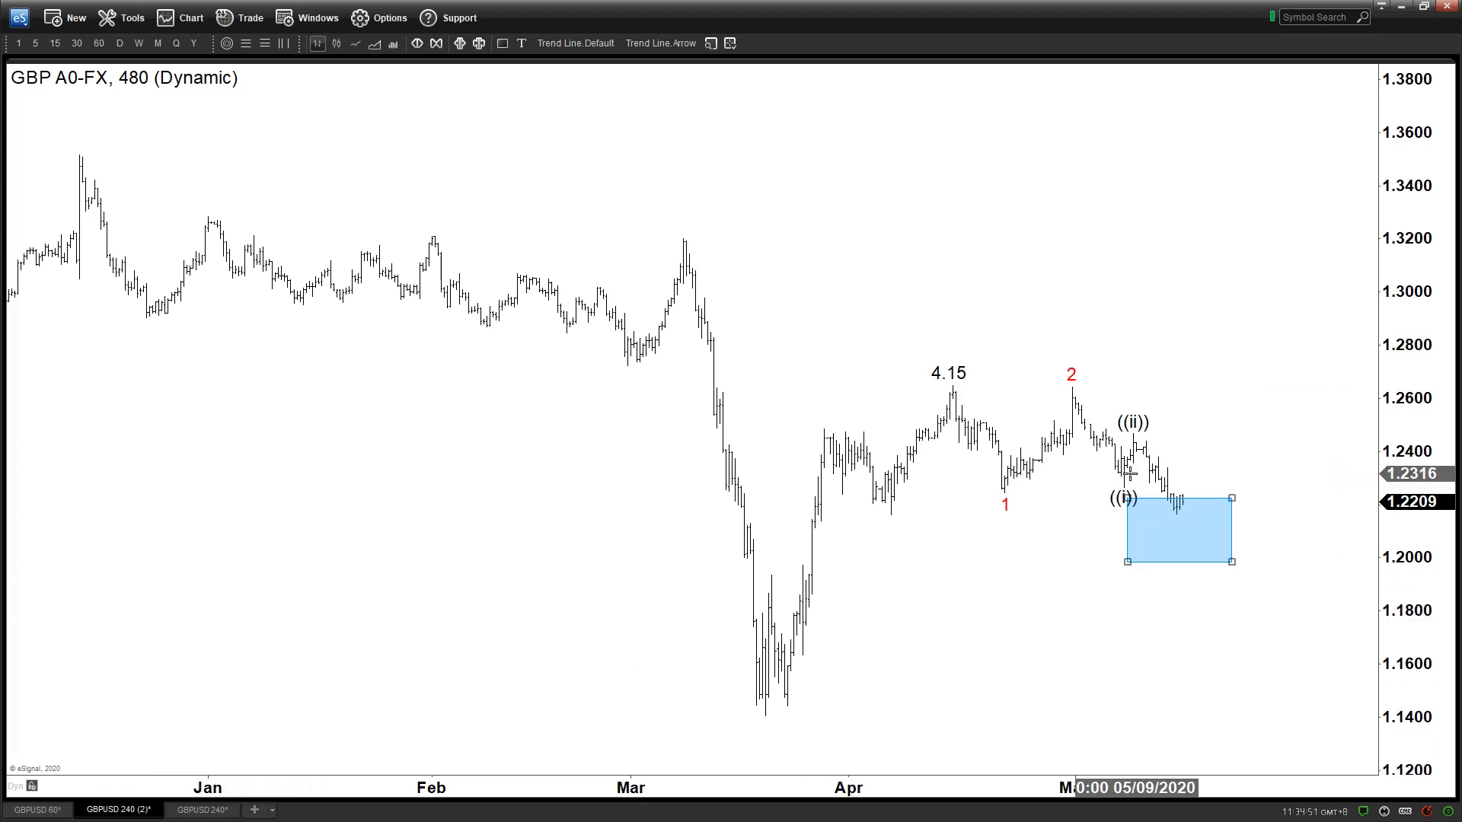
# Step: Draw a trend line falling from the 2 peak and a parallel copy below through the blue box
pyautogui.click(577, 44)
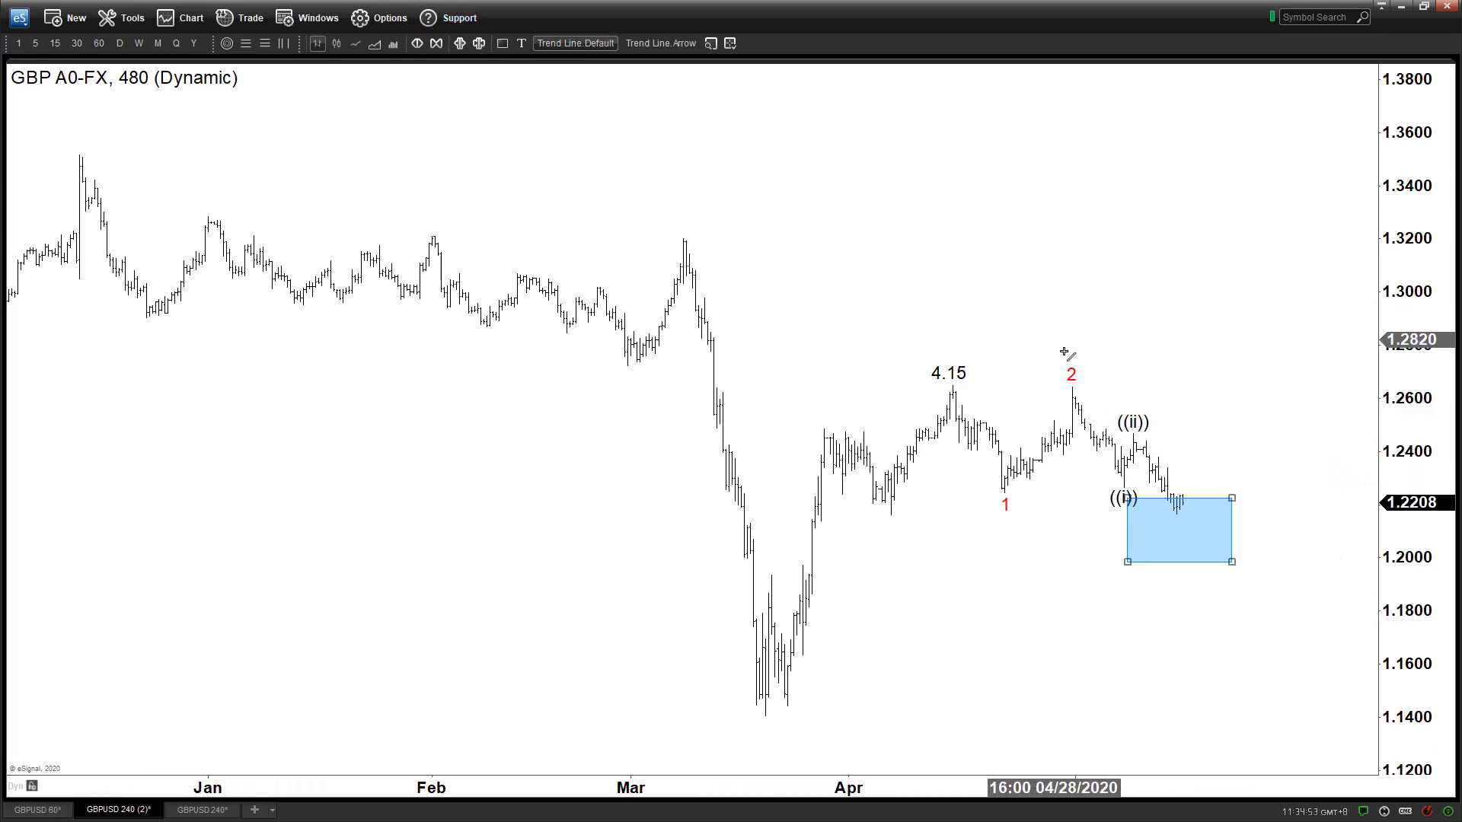
pyautogui.moveTo(1072, 387); pyautogui.dragTo(1260, 526)
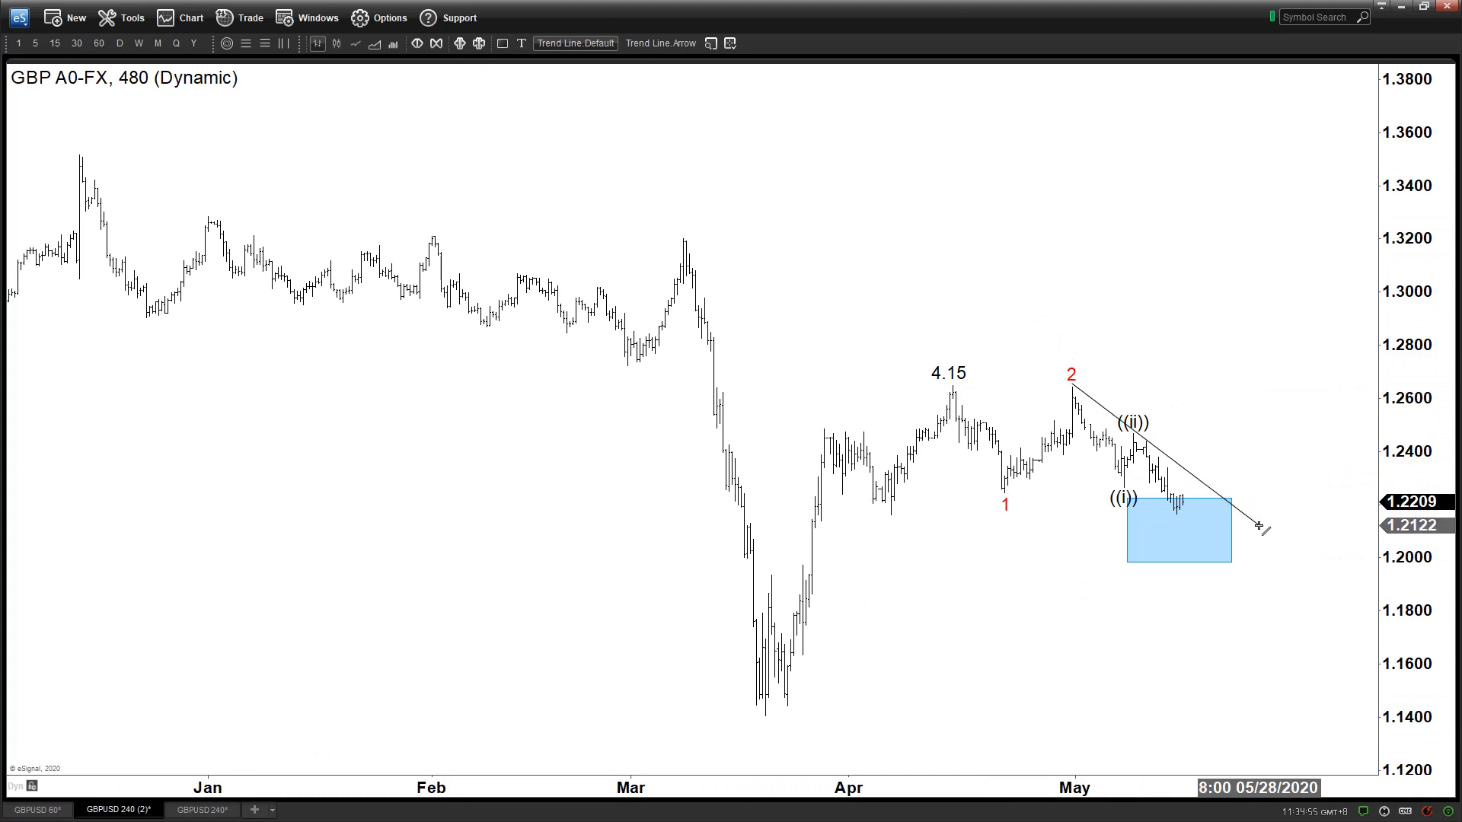
pyautogui.moveTo(1058, 460); pyautogui.dragTo(1233, 647)
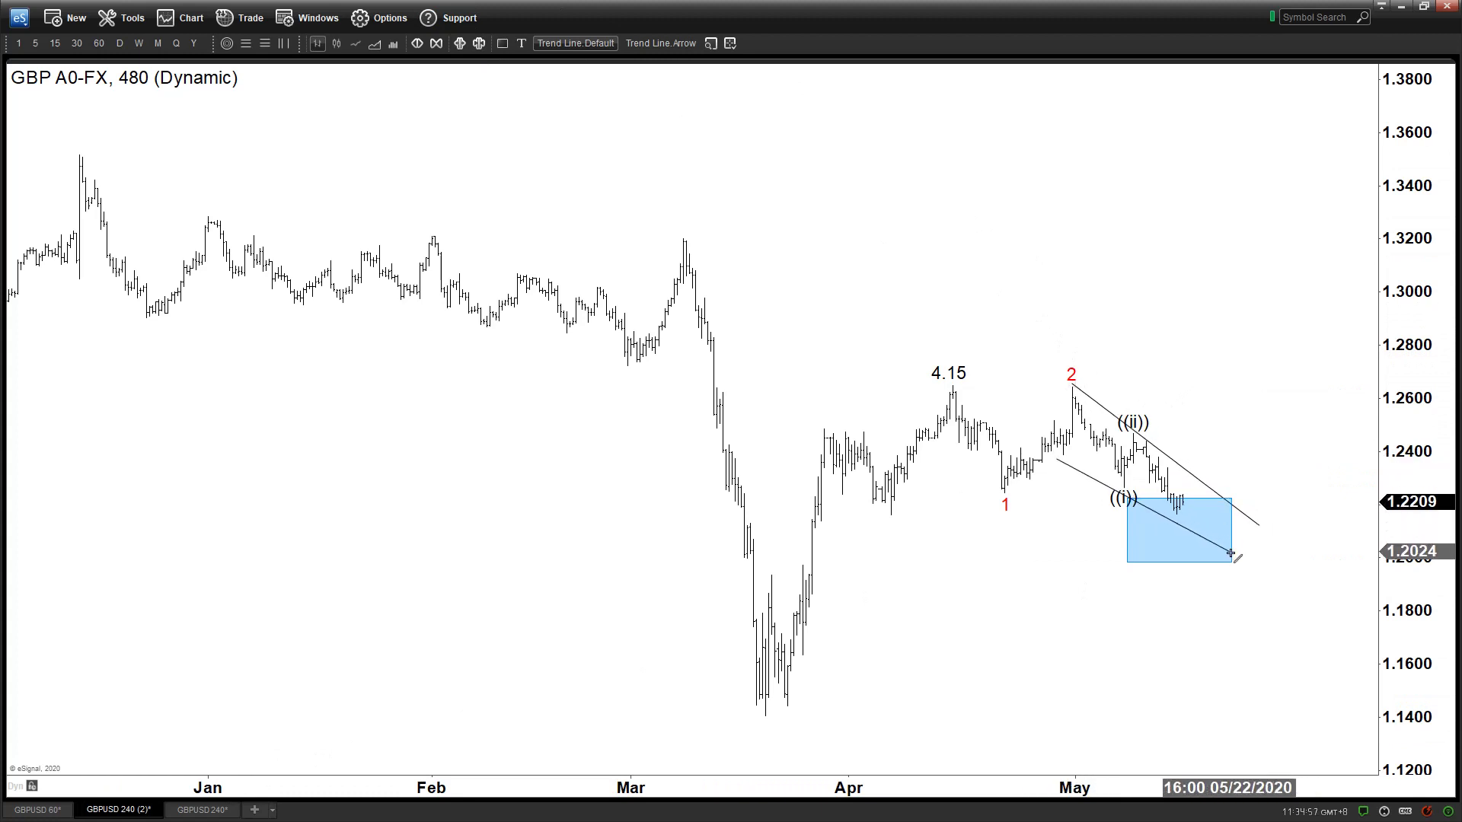
pyautogui.press('Escape')
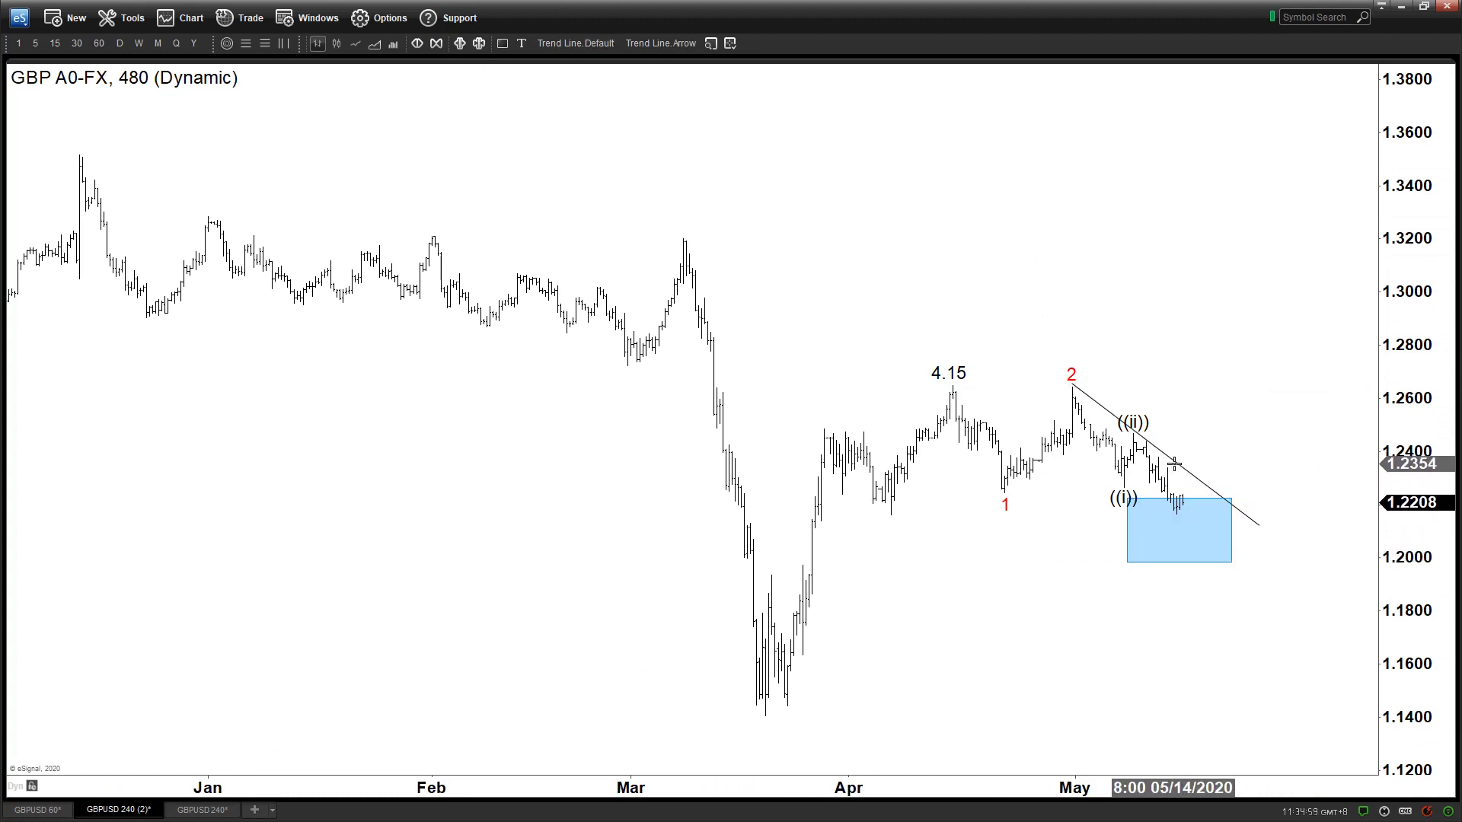
pyautogui.moveTo(1183, 471); pyautogui.dragTo(1232, 573)
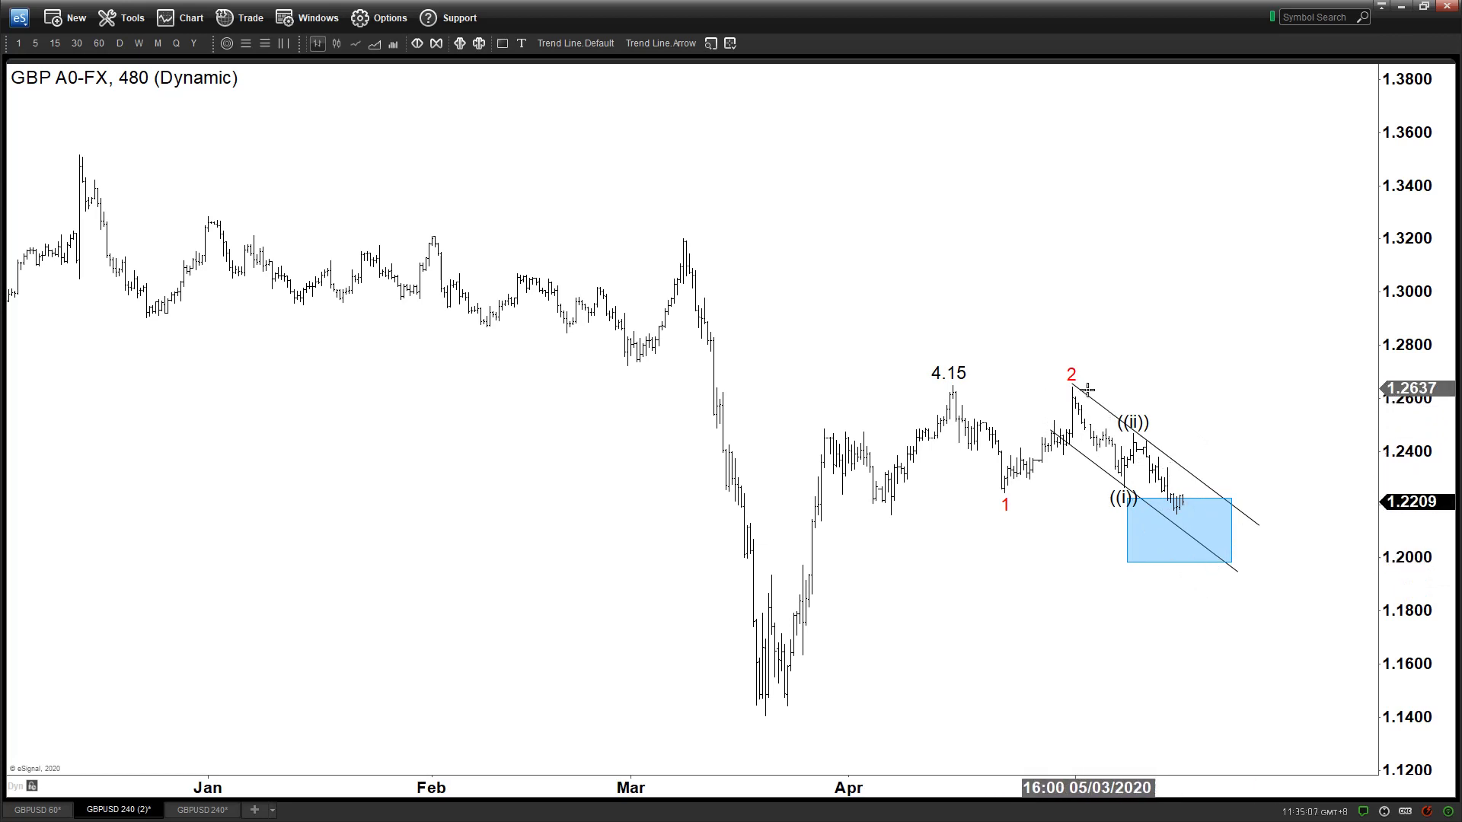
# Step: Sketch two trial arrow lines near the blue box and discard both
pyautogui.click(652, 43)
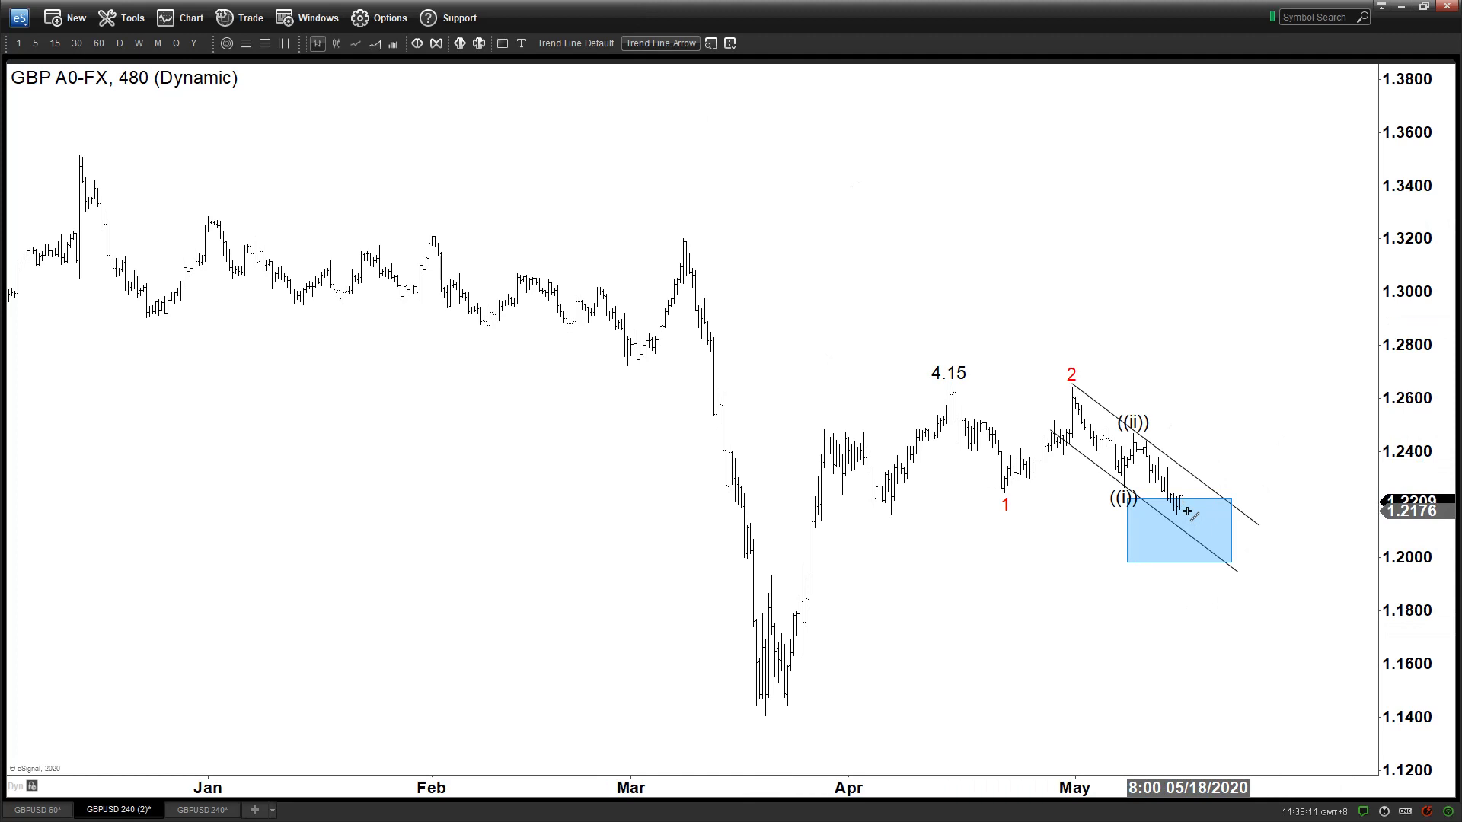
pyautogui.moveTo(1195, 493); pyautogui.dragTo(1224, 418)
pyautogui.press('Escape')
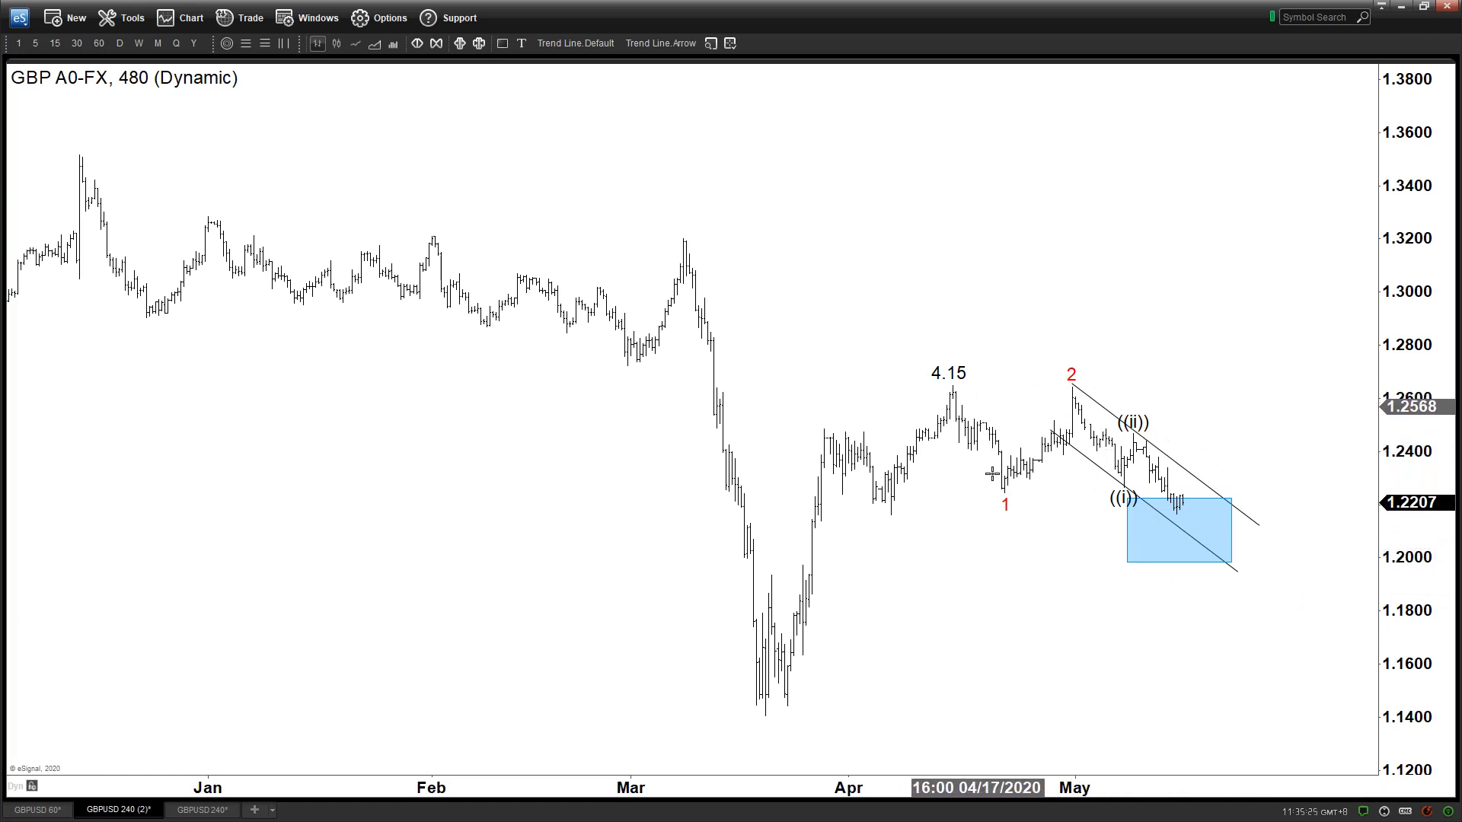
pyautogui.click(661, 44)
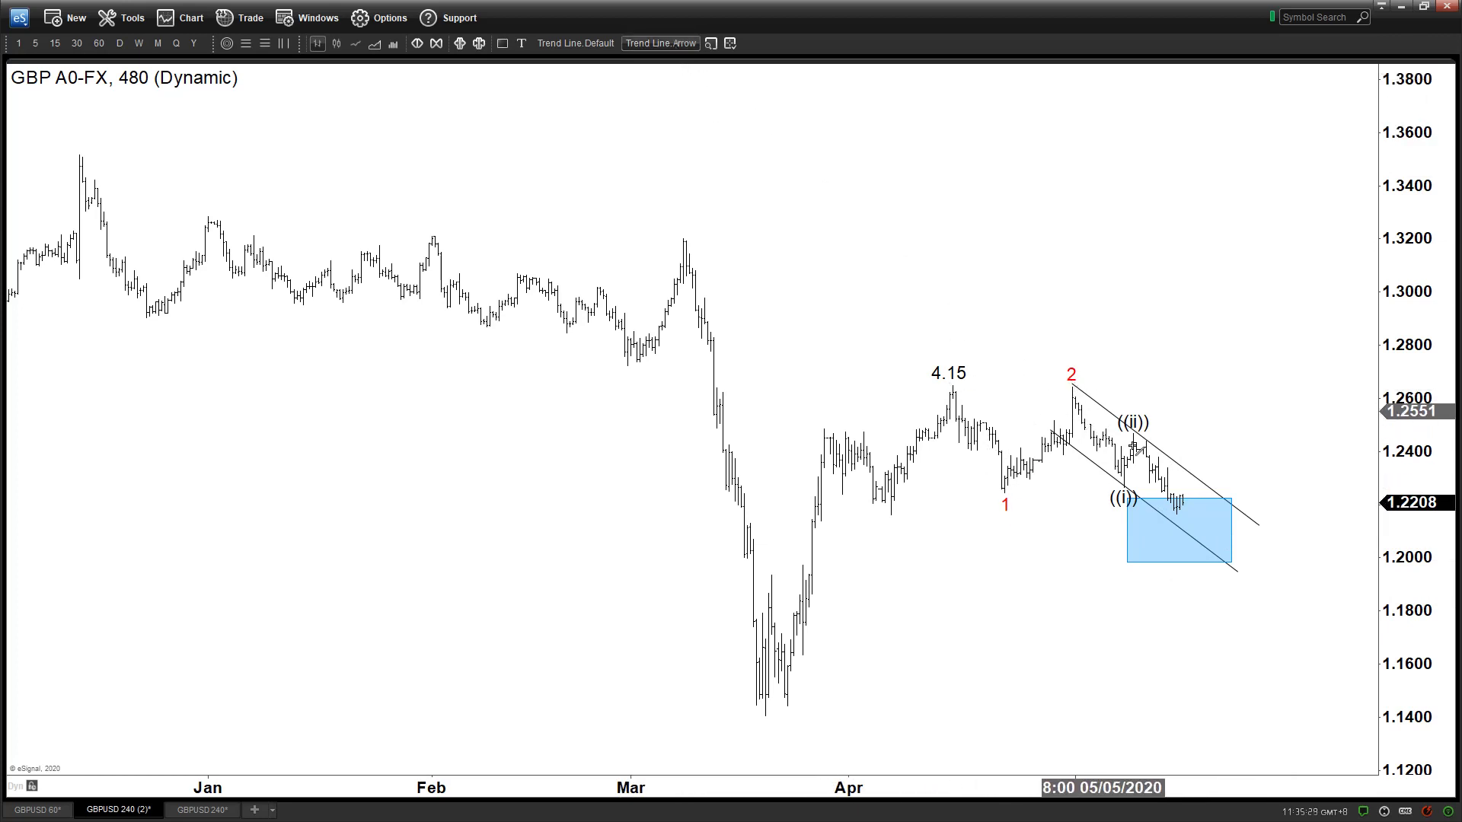
pyautogui.moveTo(1198, 529); pyautogui.dragTo(1231, 434)
pyautogui.press('Escape')
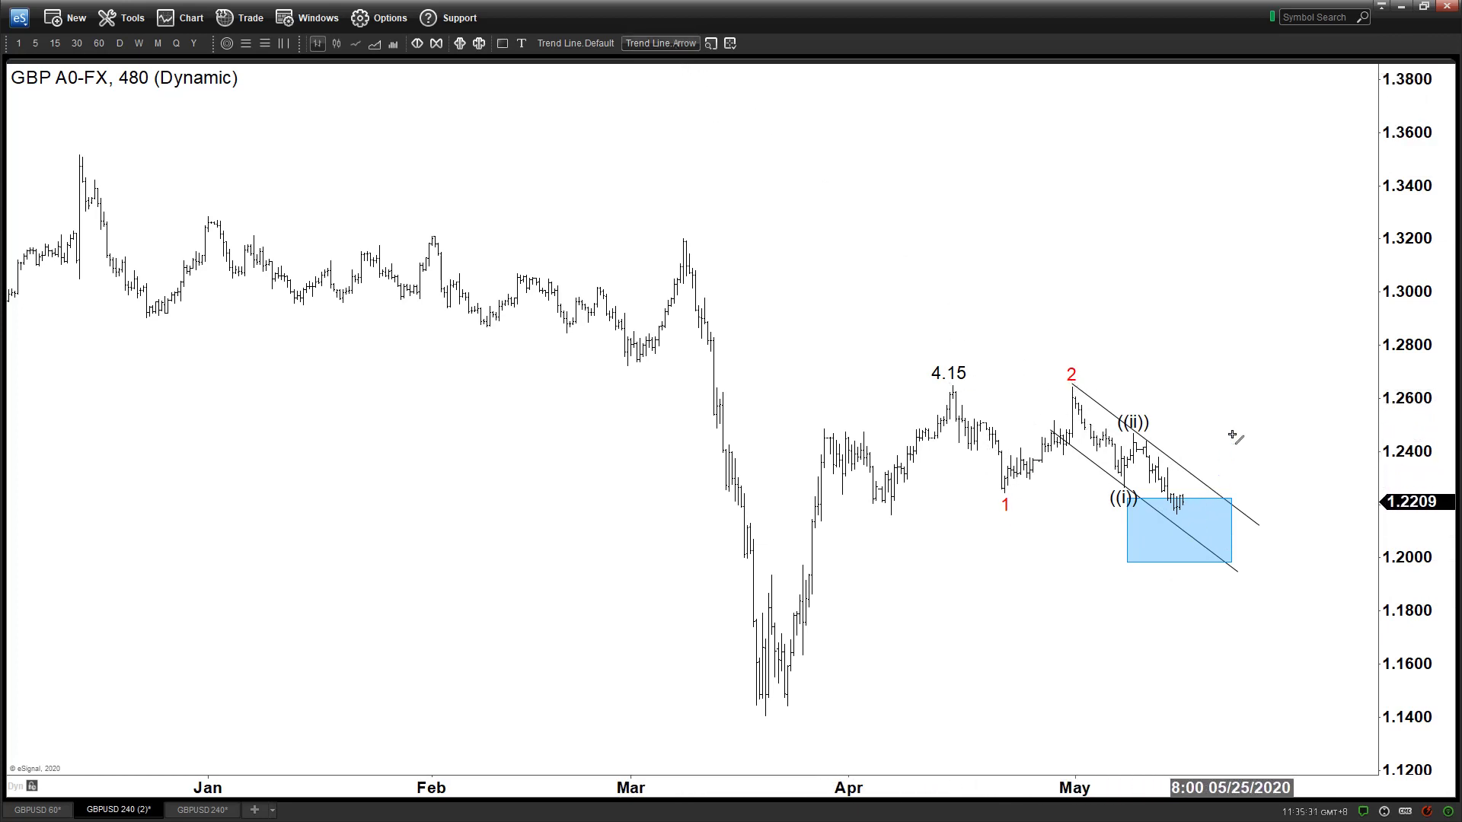
# Step: Switch to the GBPUSD 60* tab showing the 30-minute chart with its 1.2467 level
pyautogui.click(37, 810)
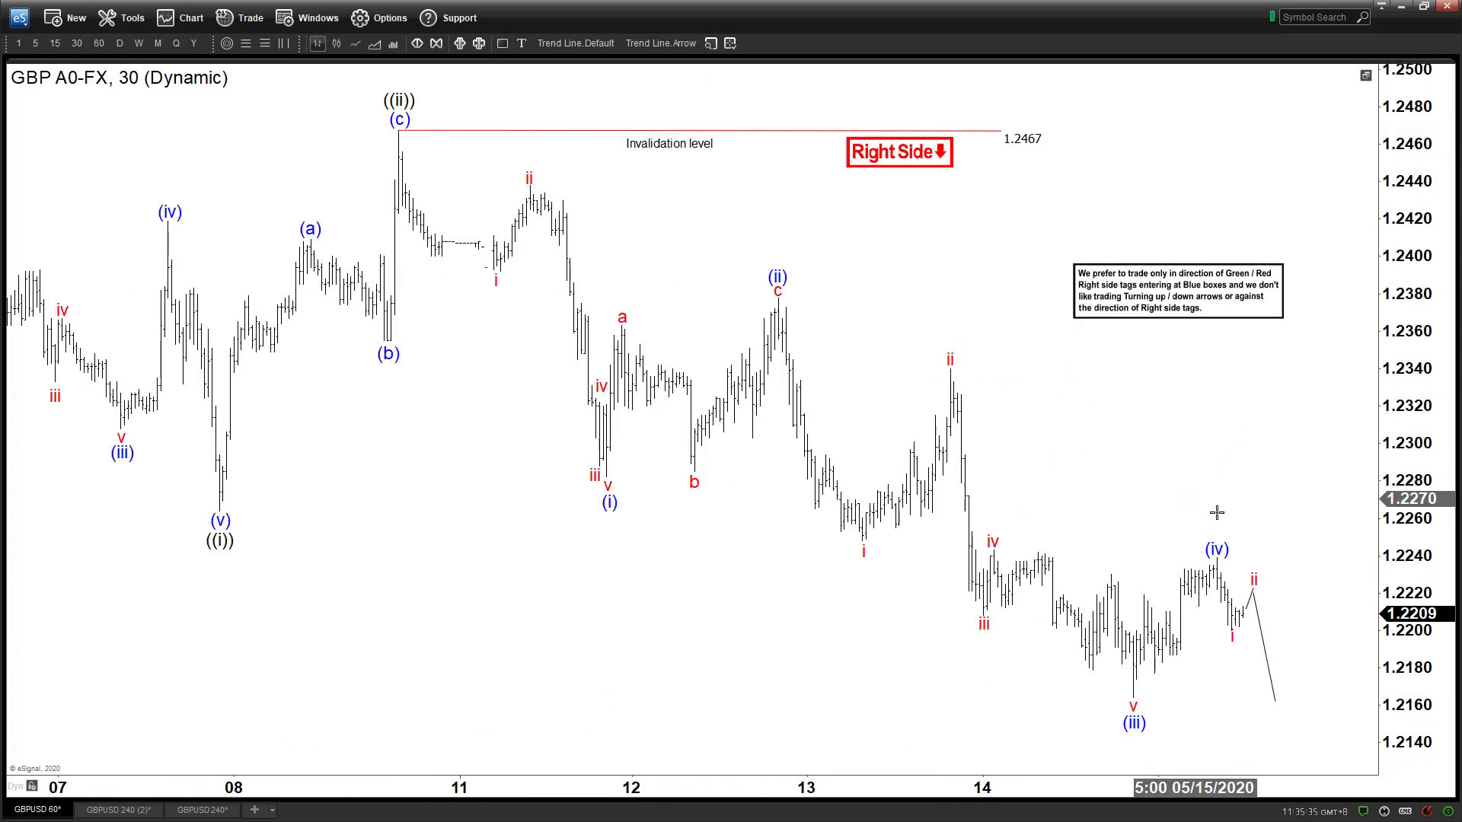